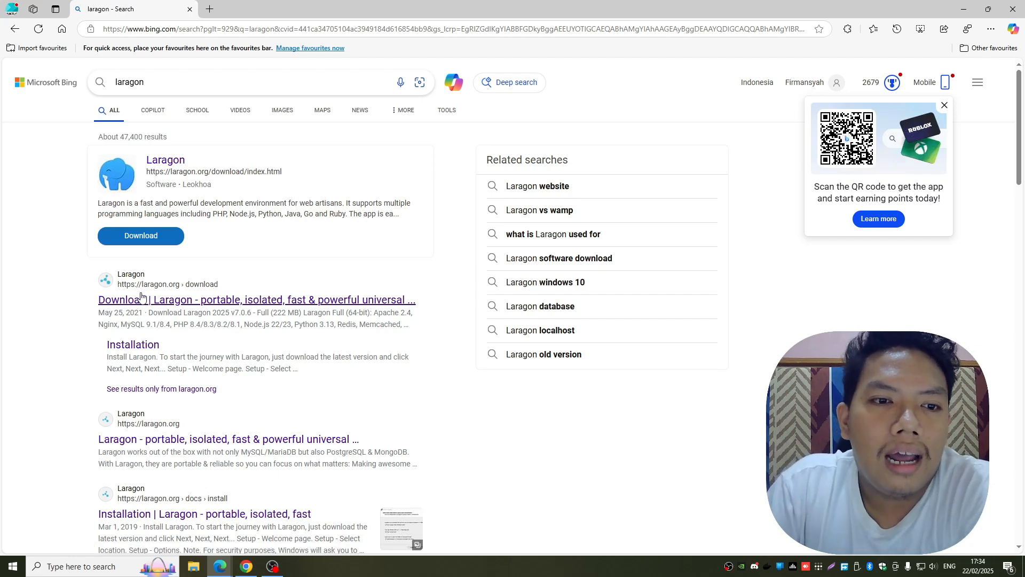
# - Open the Laragon download page from the search results, check the bundled components, and go to its GitHub releases
pyautogui.click(171, 301)
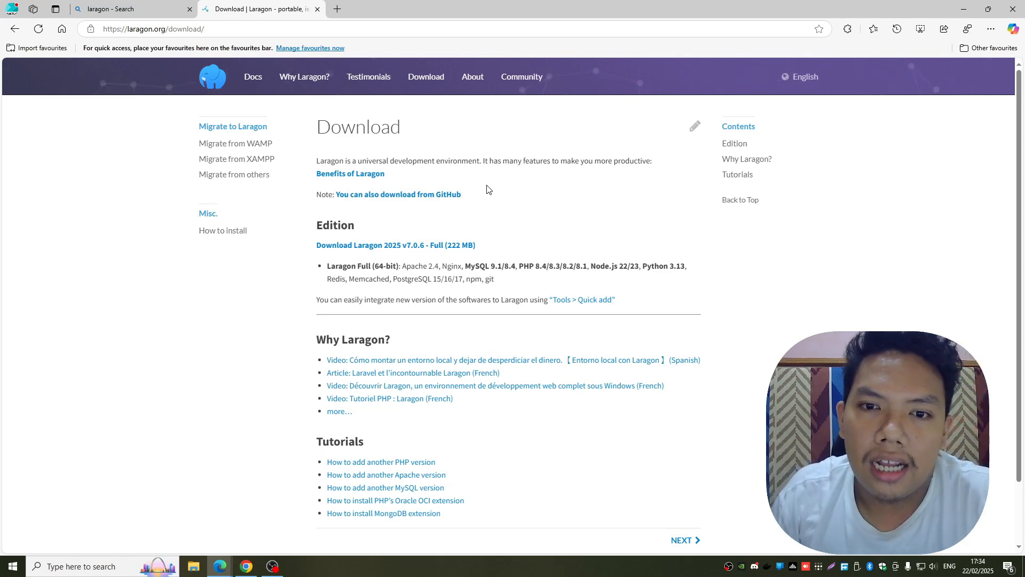
pyautogui.moveTo(327, 265); pyautogui.dragTo(522, 281)
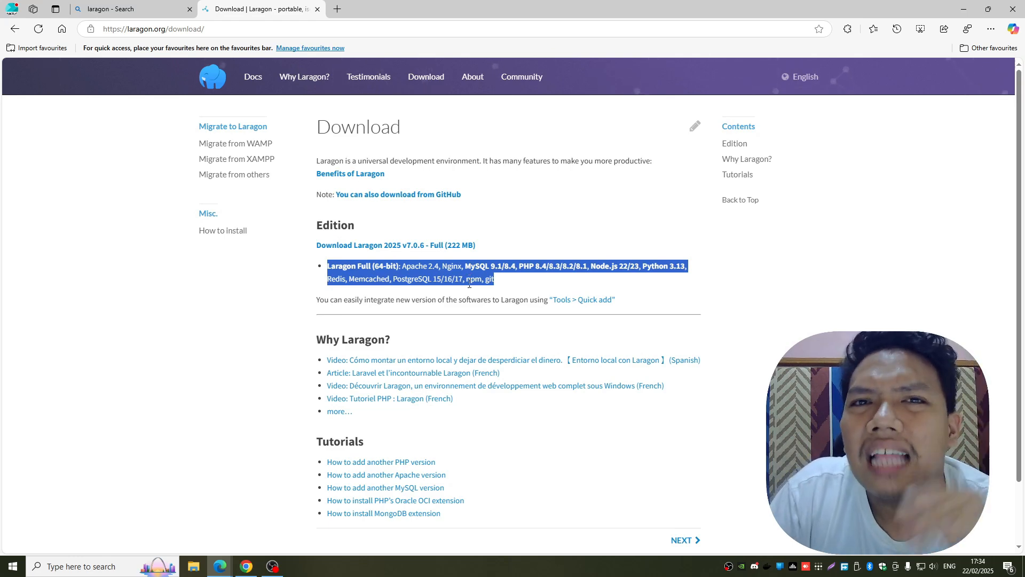
pyautogui.click(550, 218)
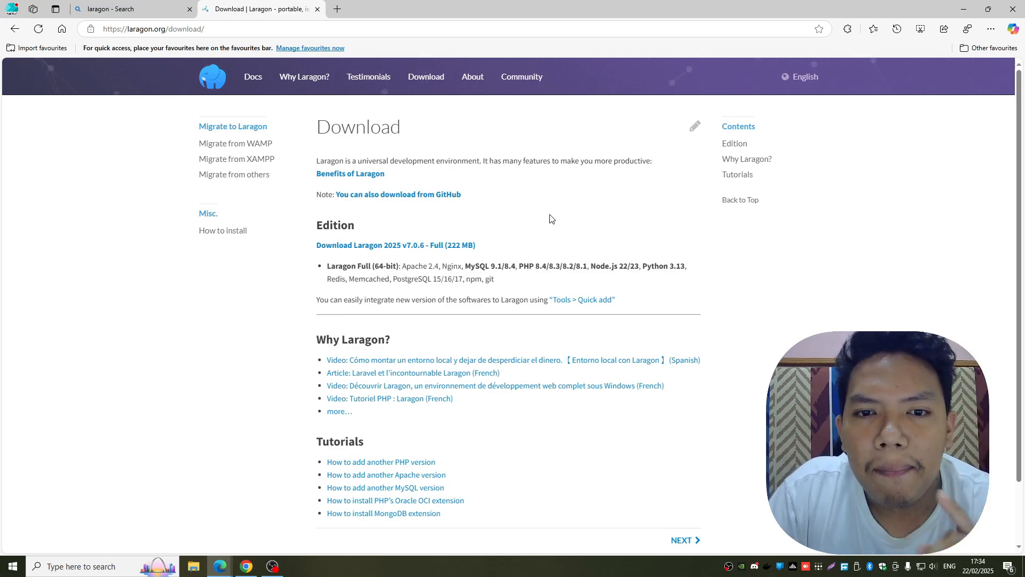
pyautogui.click(432, 199)
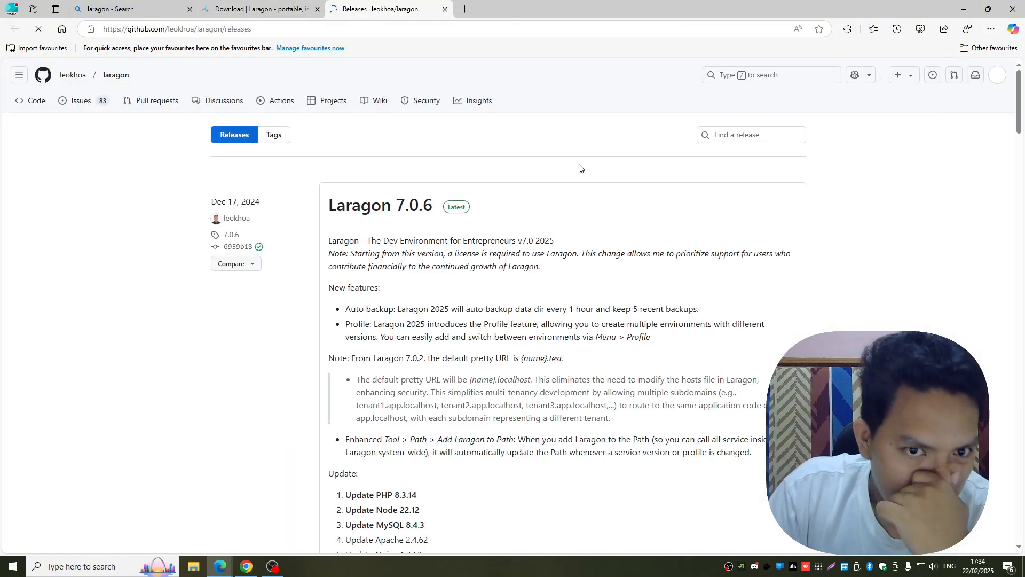
# - Examine the release notes and assets of Laragon 7.0.6, and the release notes of Laragon 6.0.0
pyautogui.moveTo(318, 206); pyautogui.dragTo(561, 352)
pyautogui.scroll(-1, 550, 357)
pyautogui.click(494, 269)
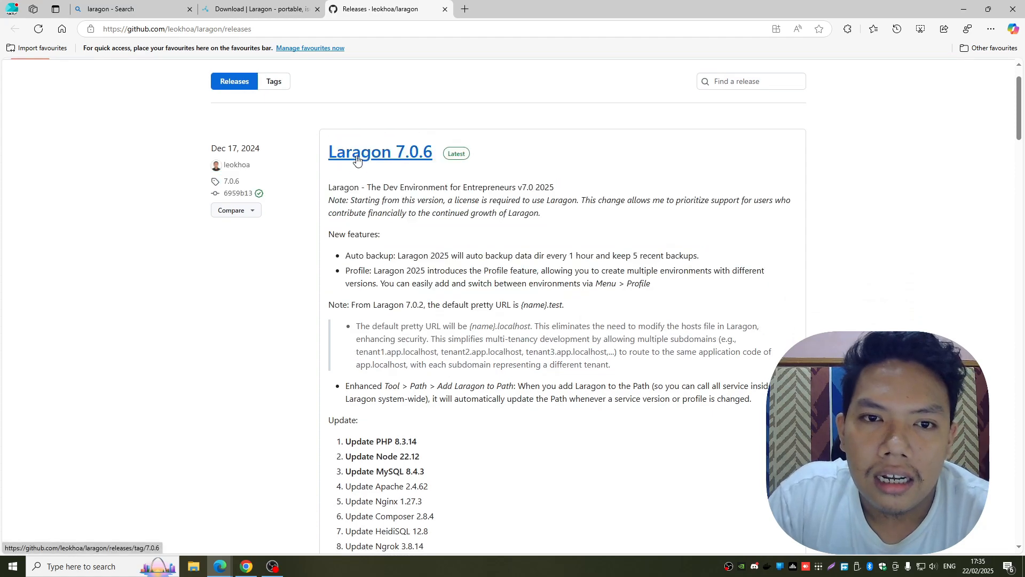
pyautogui.scroll(-2, 454, 217)
pyautogui.scroll(-8, 454, 217)
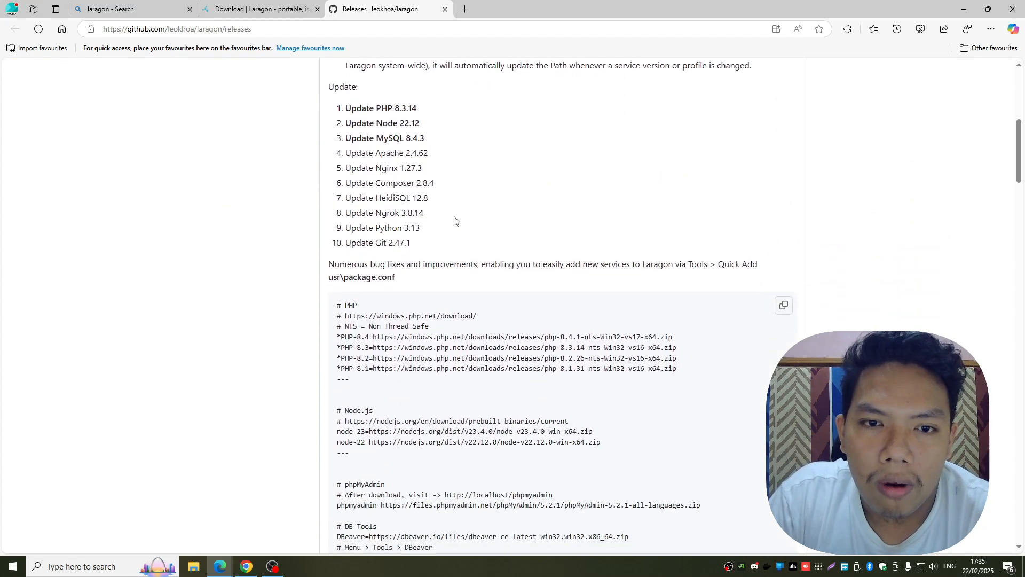
pyautogui.scroll(-10, 455, 219)
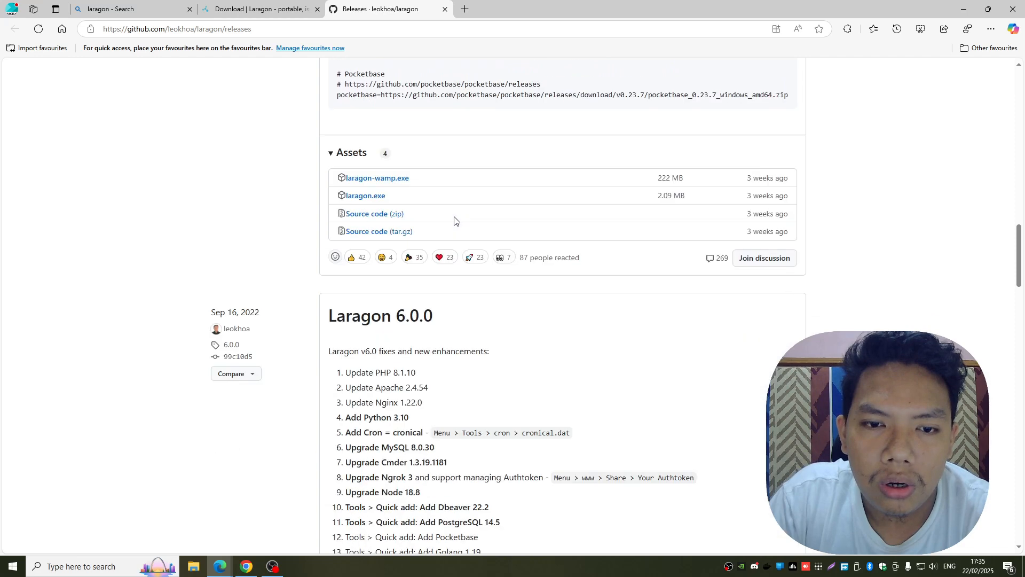
pyautogui.scroll(-3, 385, 313)
pyautogui.scroll(-5, 384, 313)
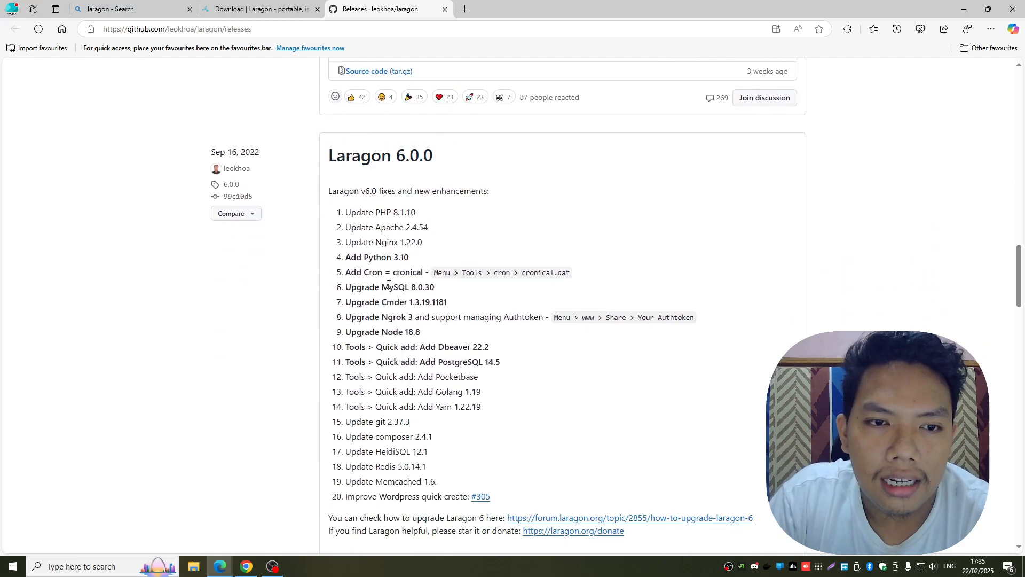
pyautogui.scroll(4, 340, 221)
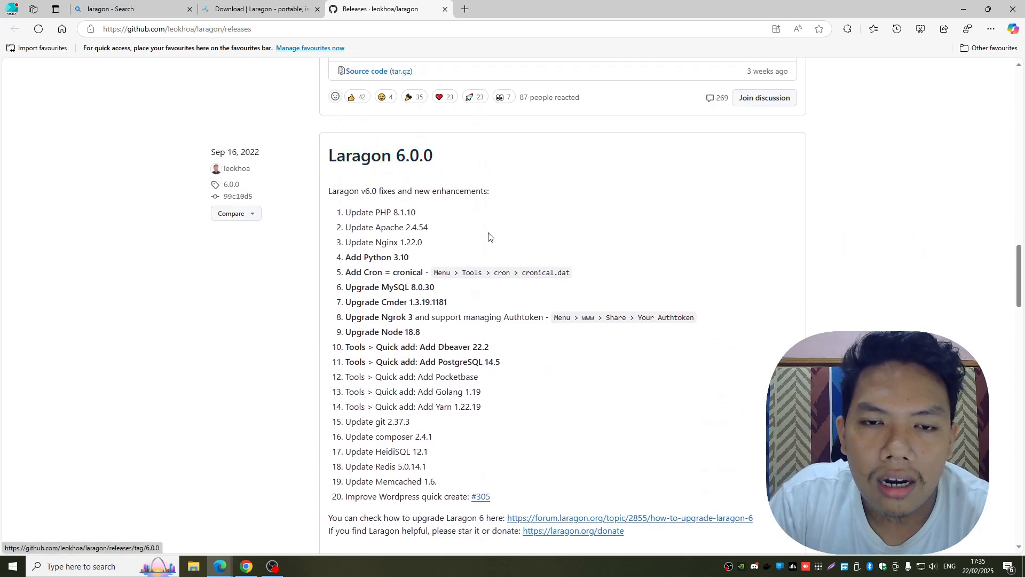
# - Start downloading laragon-wamp.exe from the Laragon 6.0.0 assets and abort the download at the existing-file warning
pyautogui.scroll(-6, 485, 241)
pyautogui.click(336, 252)
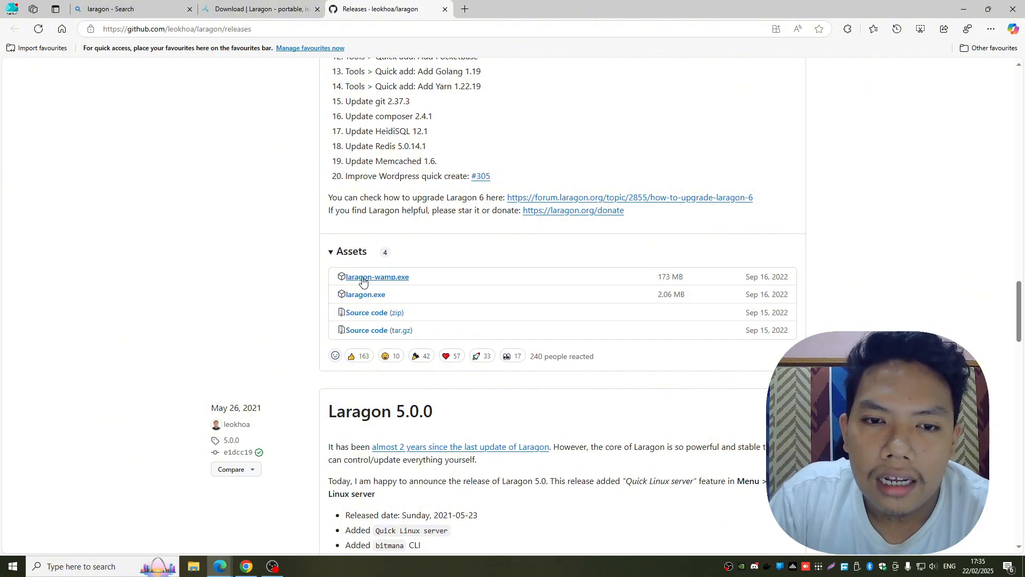
pyautogui.click(363, 277)
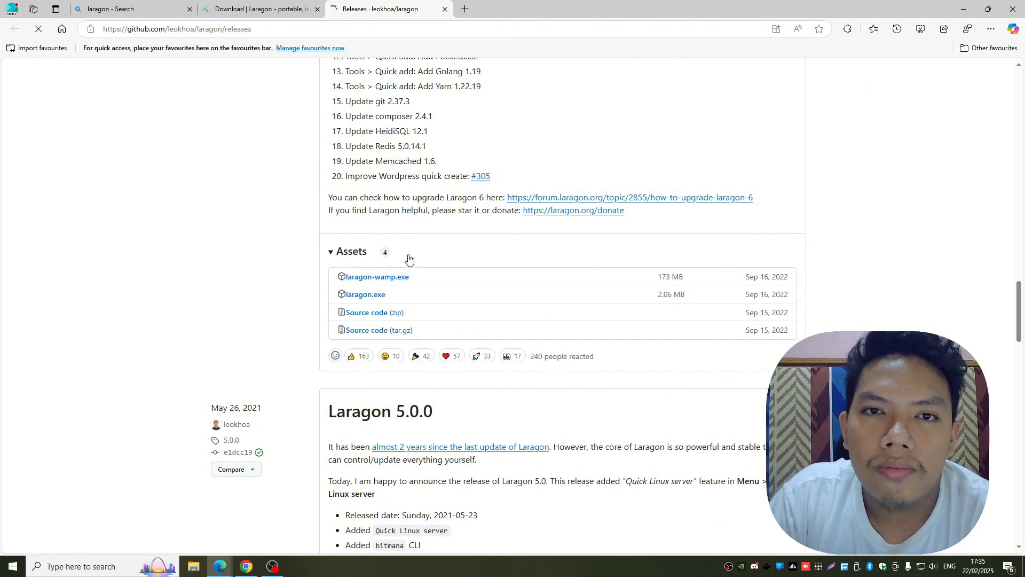
pyautogui.click(628, 332)
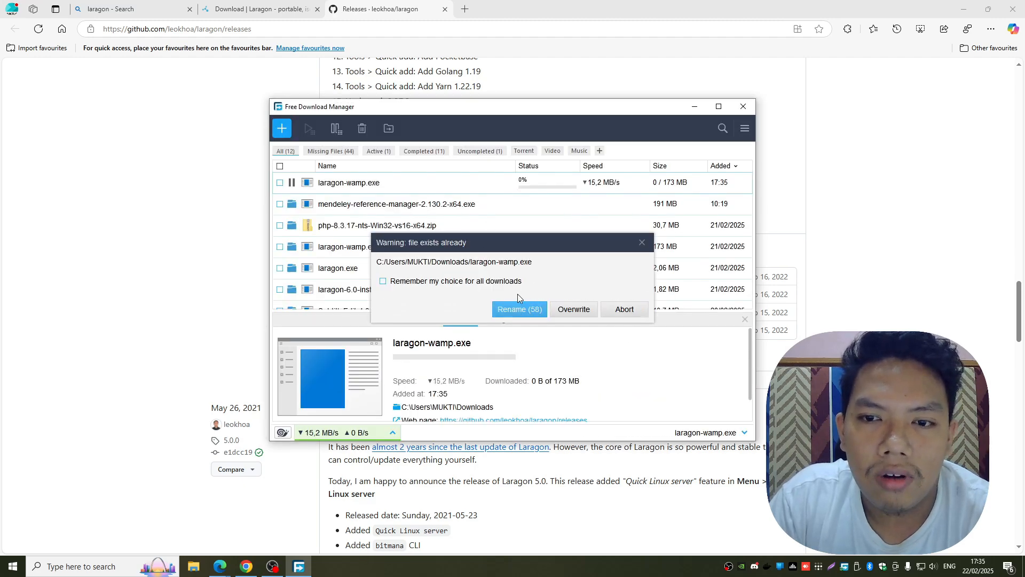
pyautogui.click(624, 310)
# - Launch the already downloaded laragon-wamp.exe from the download list and minimize the browser and Free Download Manager windows
pyautogui.rightClick(321, 251)
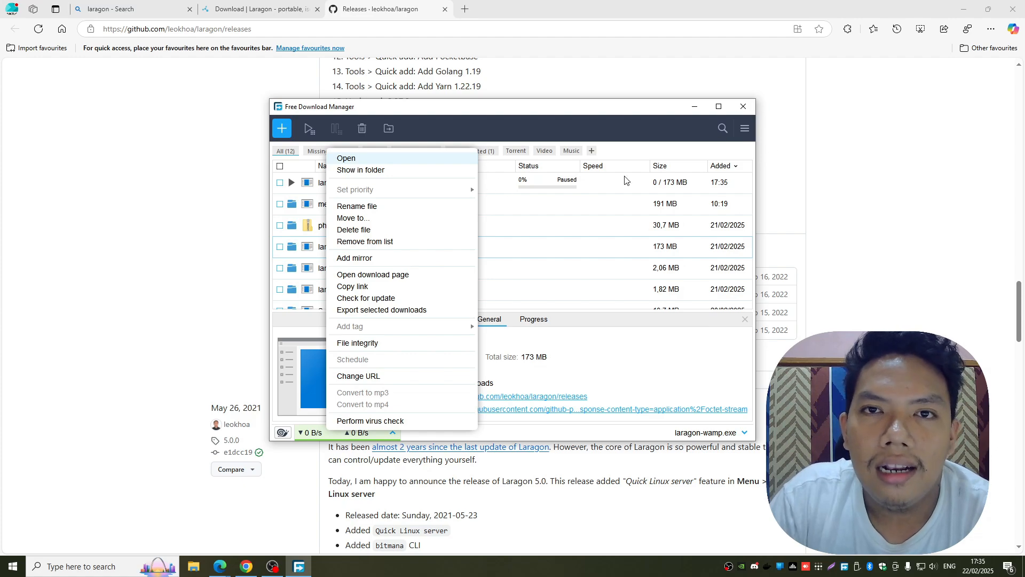
pyautogui.click(964, 9)
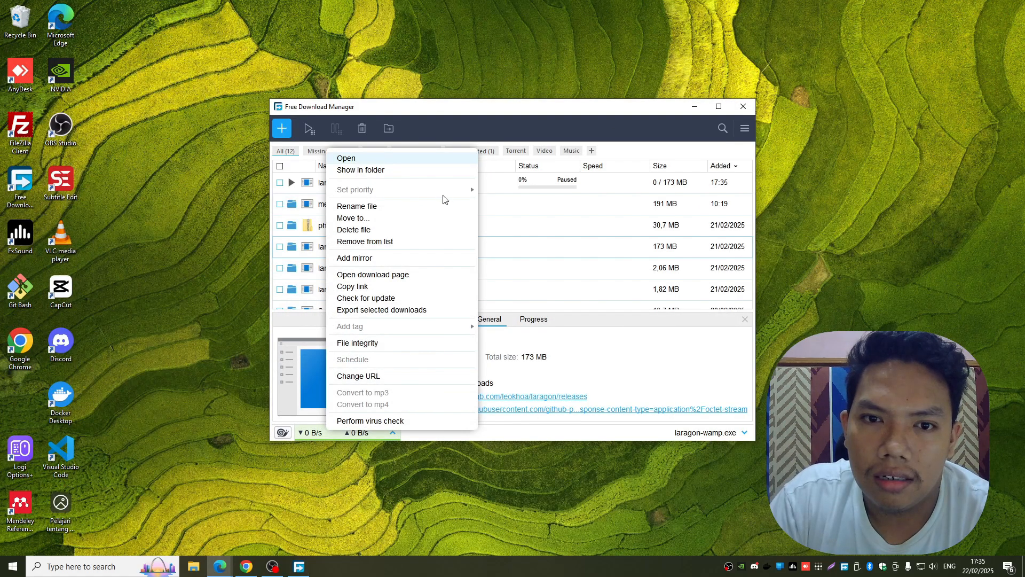
pyautogui.click(363, 166)
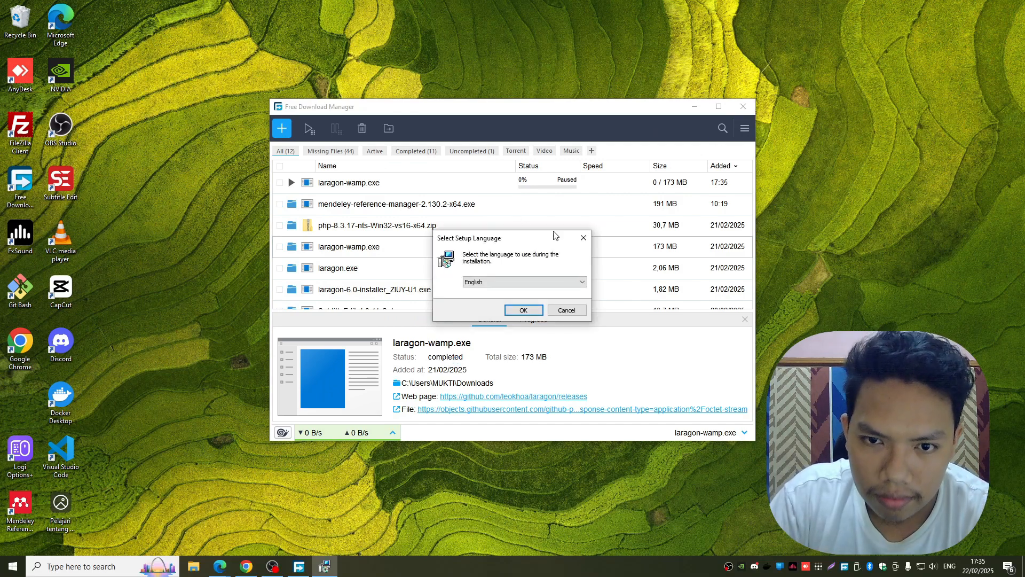
pyautogui.click(694, 106)
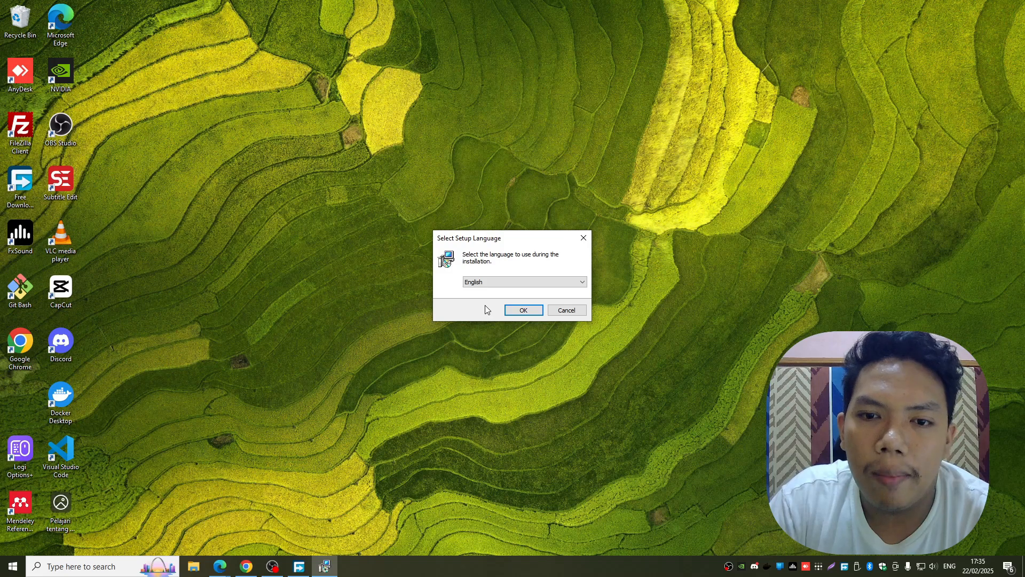
# - Accept English as the setup language and set the Laragon installation folder to F:\laragon
pyautogui.click(525, 311)
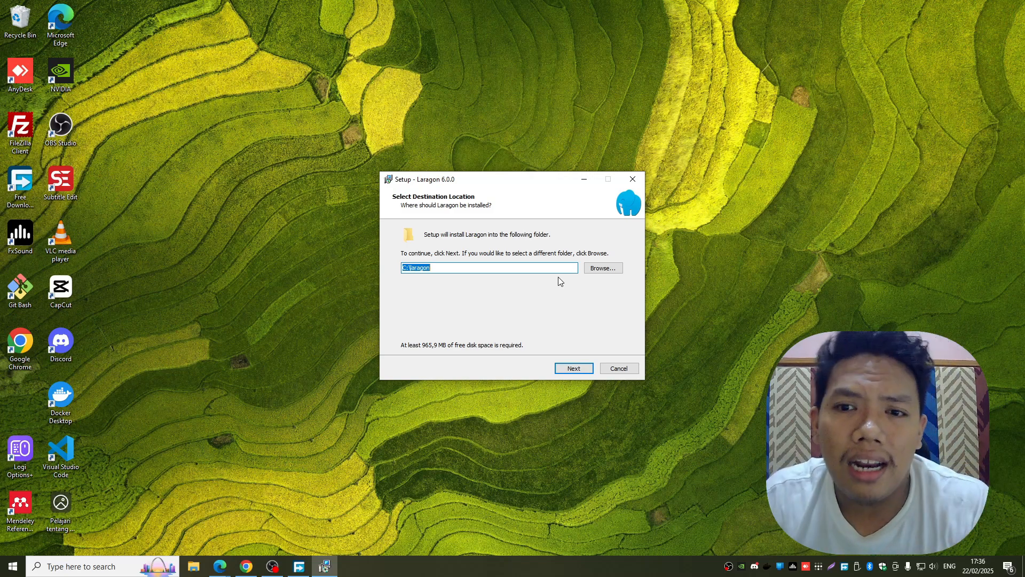
pyautogui.click(601, 268)
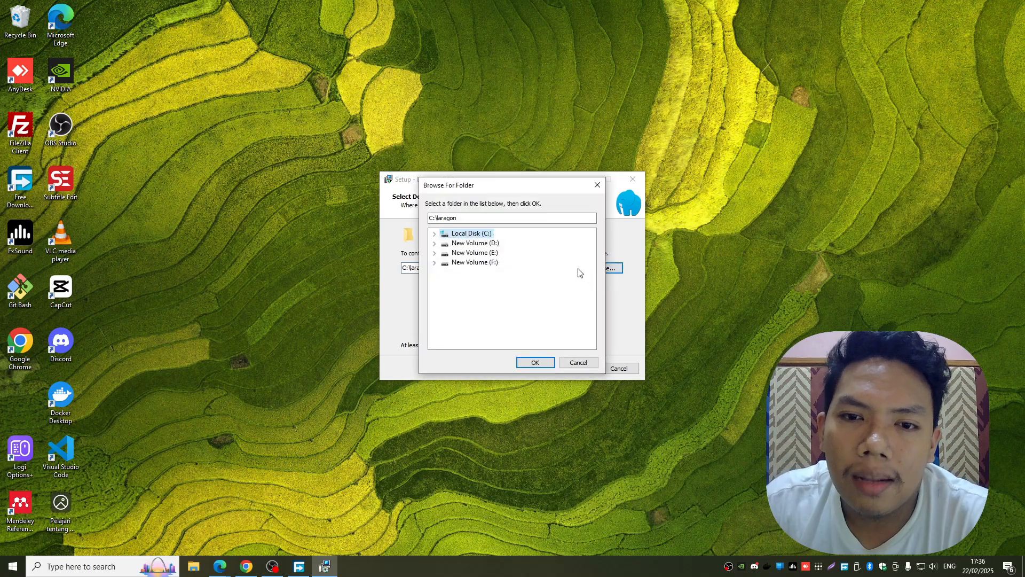
pyautogui.click(474, 263)
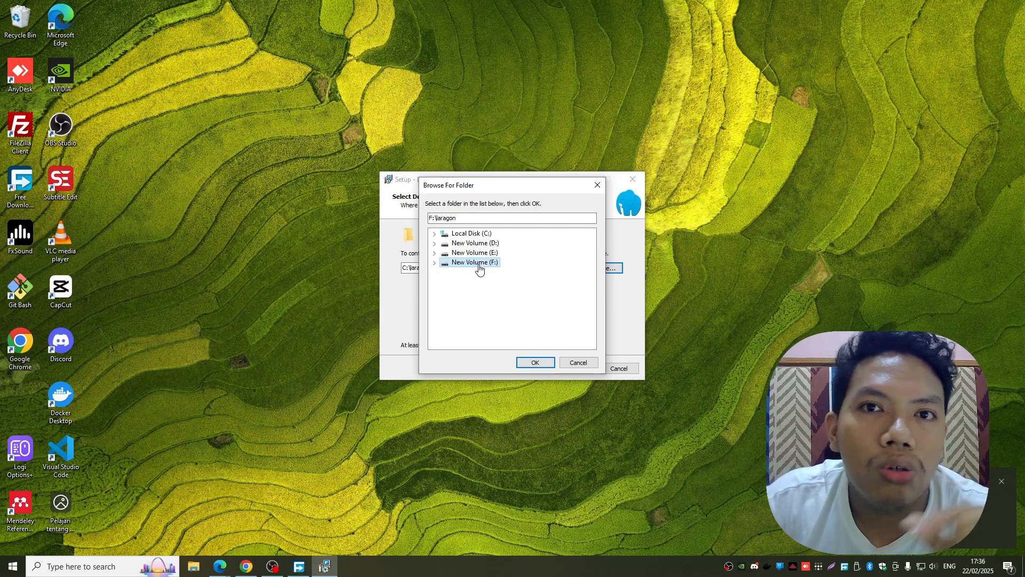
pyautogui.click(535, 364)
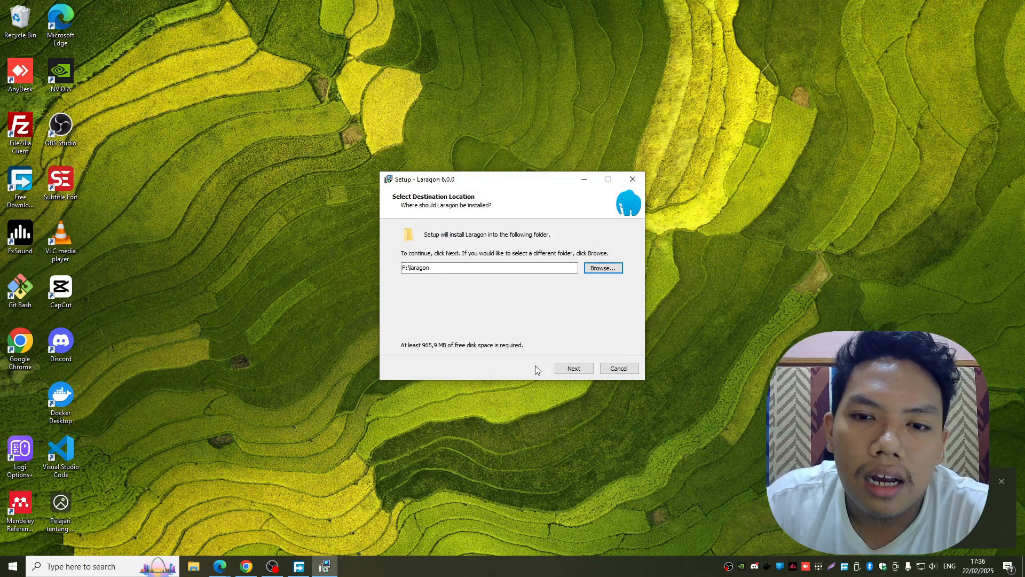
pyautogui.click(574, 369)
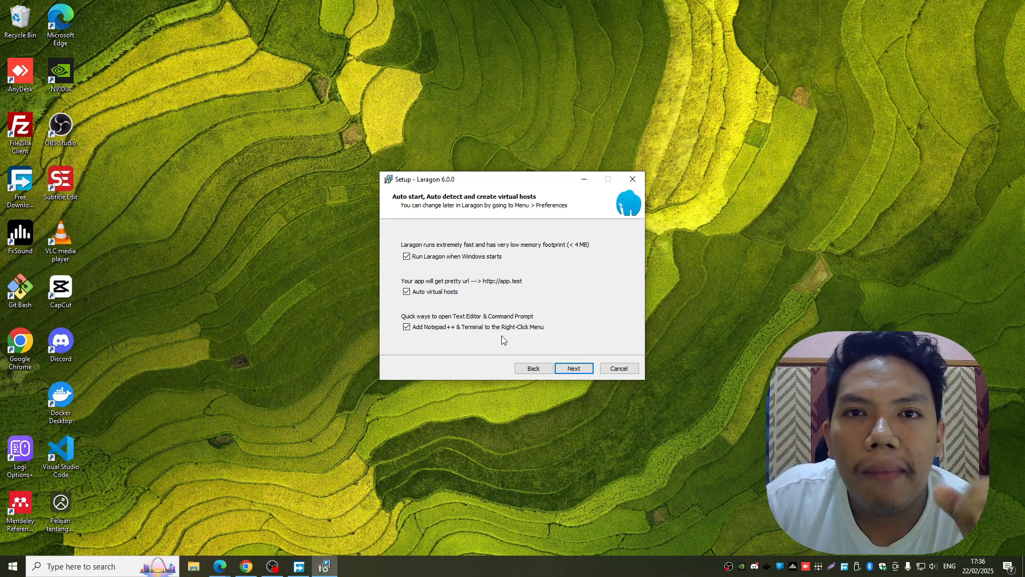
# - Install Laragon with auto start, auto virtual hosts and the Notepad++ & Terminal options enabled, and finish setup with Run Laragon selected
pyautogui.click(586, 370)
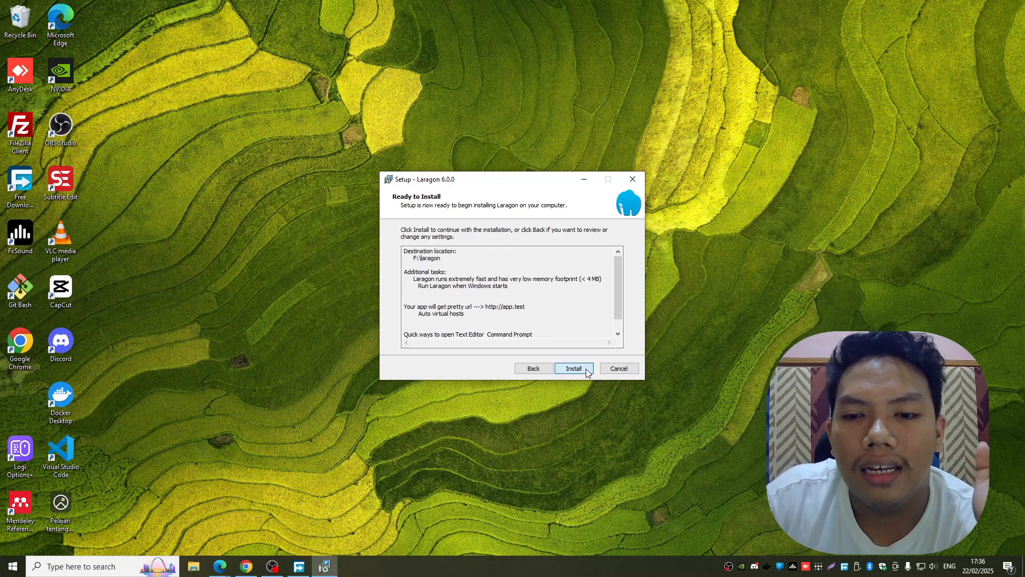
pyautogui.click(574, 368)
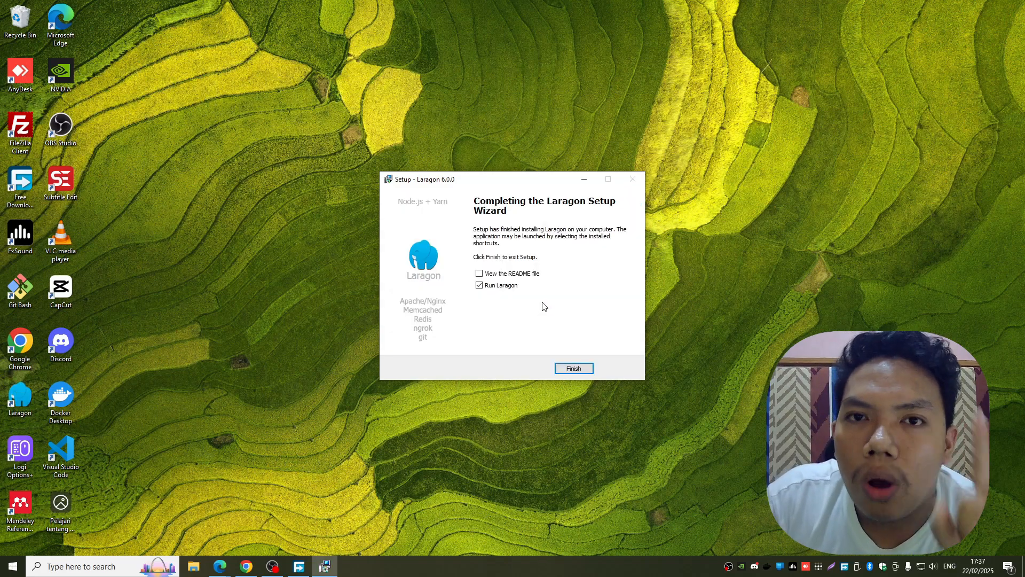
pyautogui.click(576, 370)
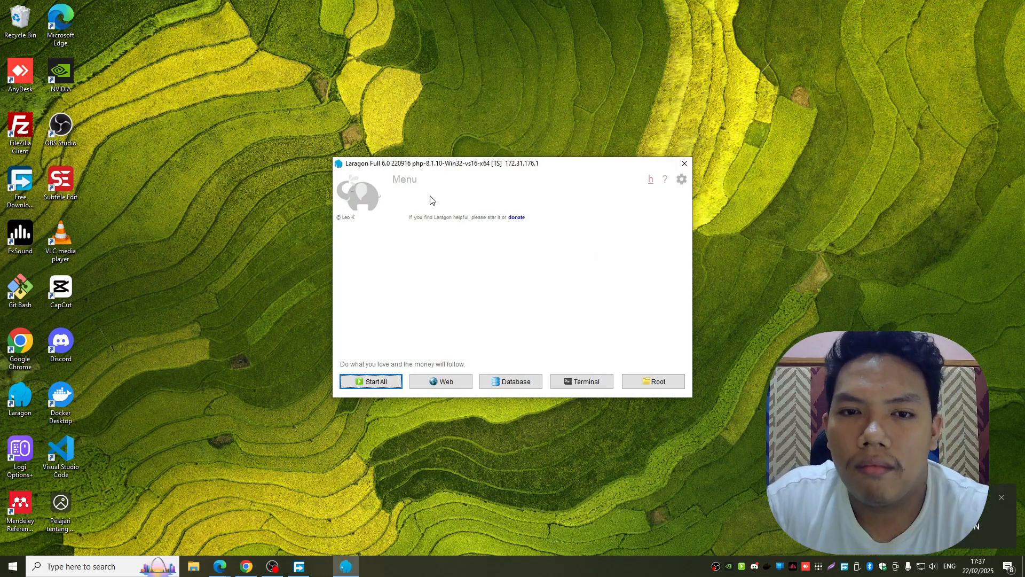
# - Check which PHP versions are available in Laragon
pyautogui.click(404, 181)
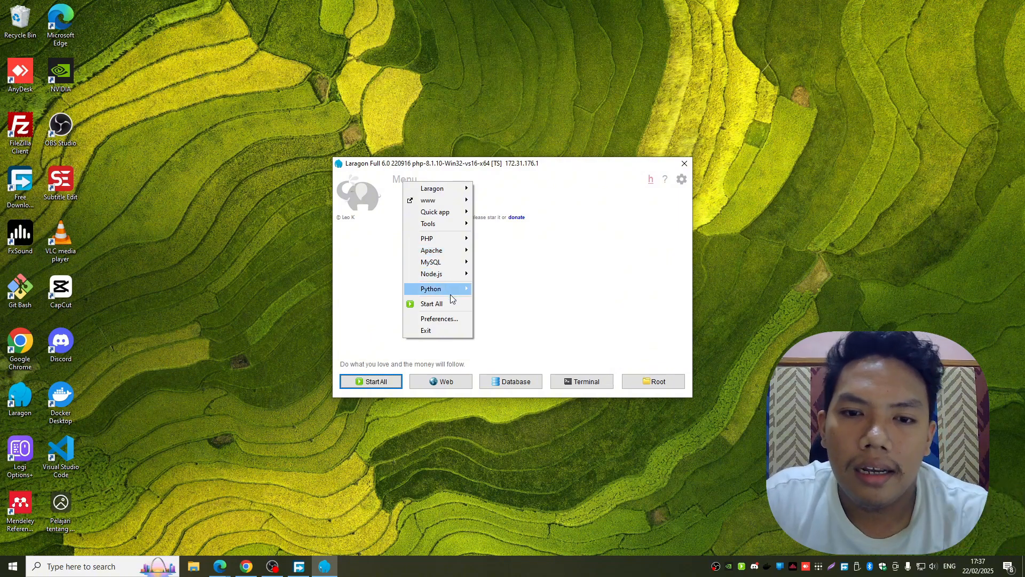
pyautogui.moveTo(447, 243)
pyautogui.moveTo(546, 240)
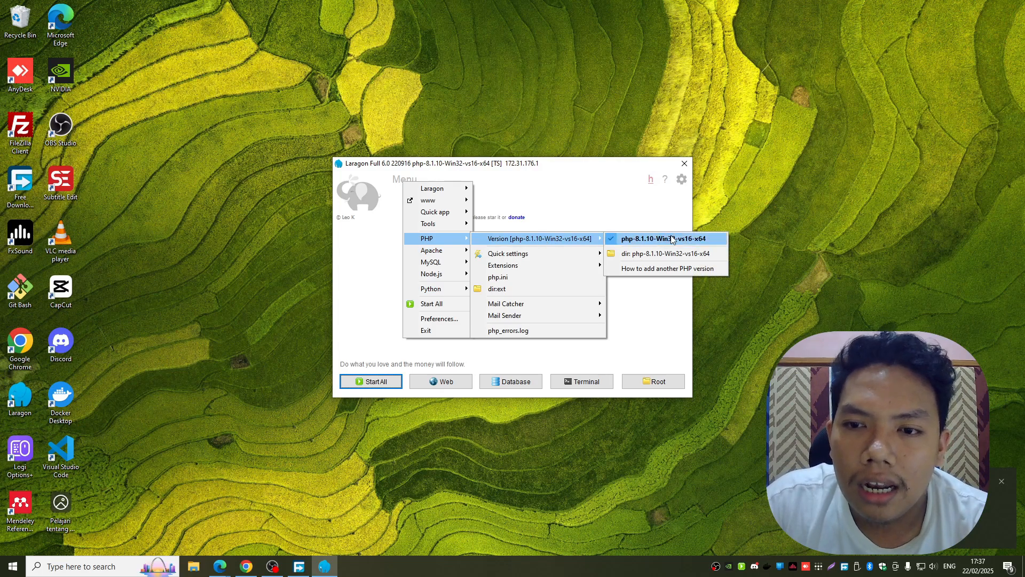
# - Switch to the Edge window with the Laragon releases, search for "php windows" in a new tab, and open the PHP For Windows site
pyautogui.click(220, 566)
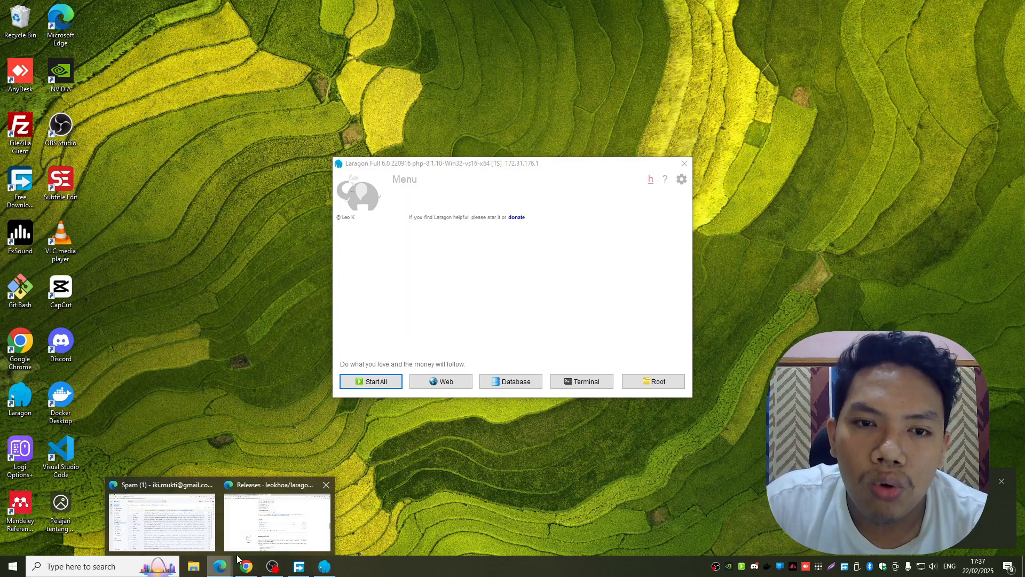
pyautogui.click(251, 532)
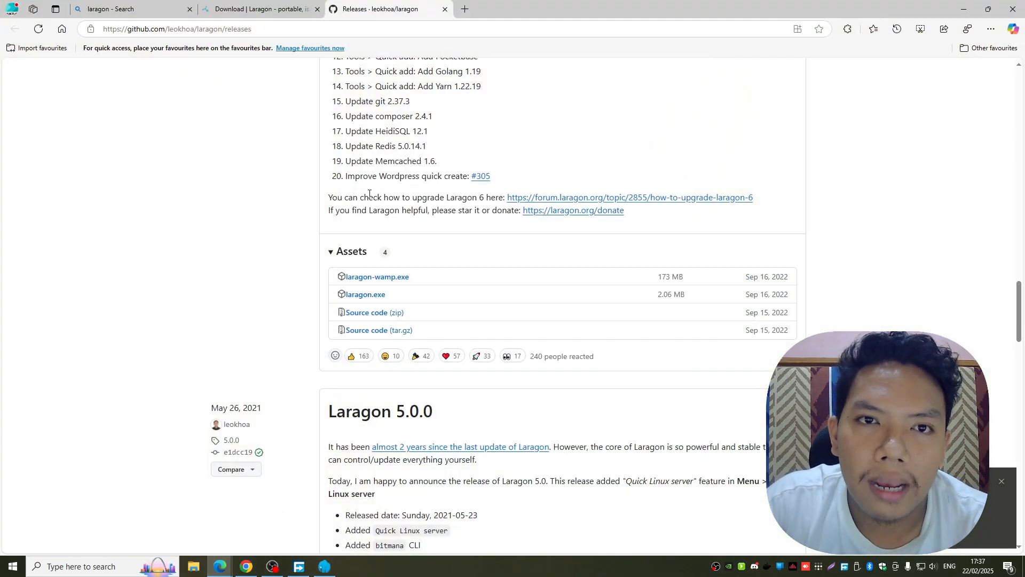
pyautogui.click(468, 9)
pyautogui.write('php')
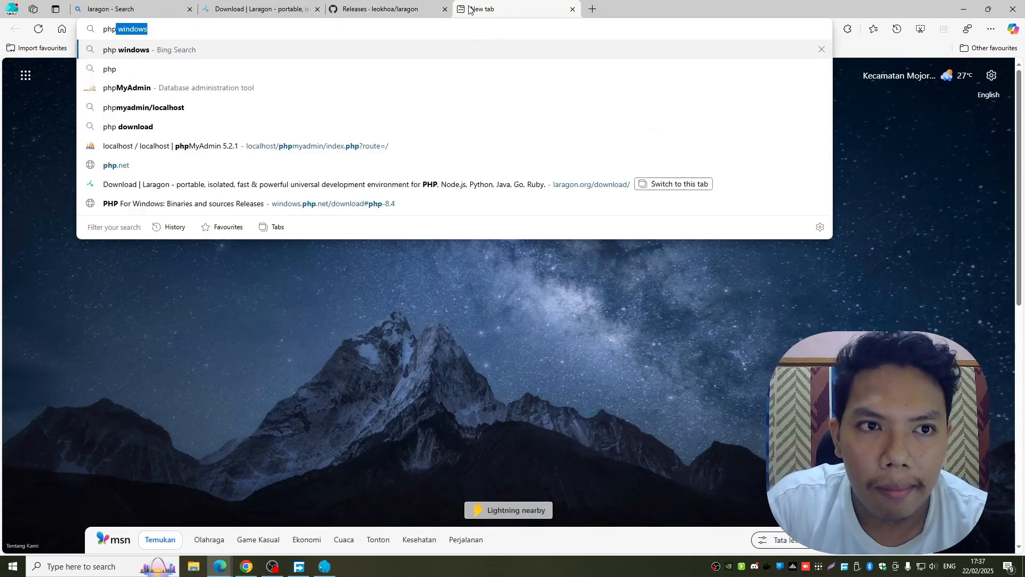
pyautogui.press('Return')
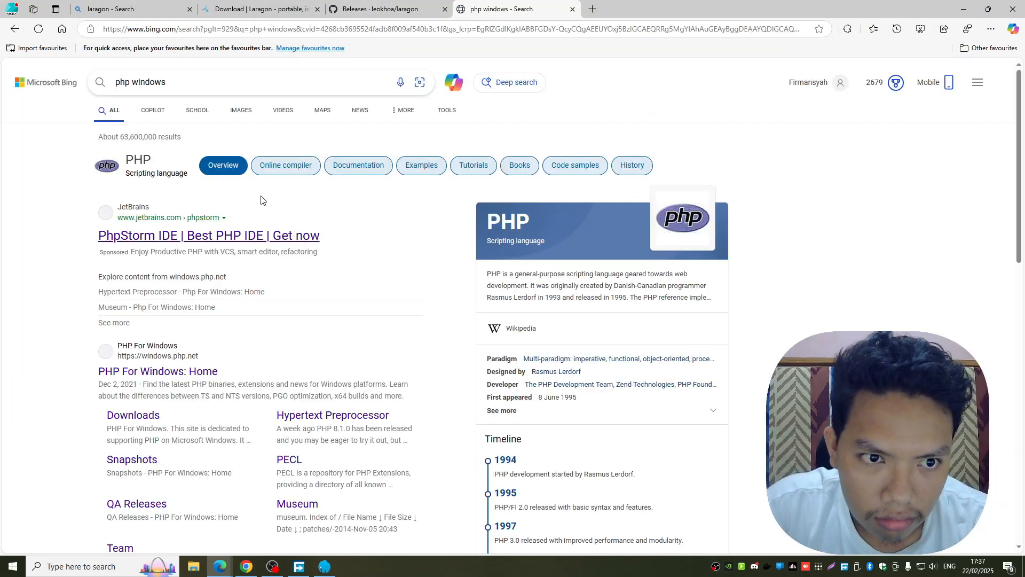
pyautogui.click(169, 374)
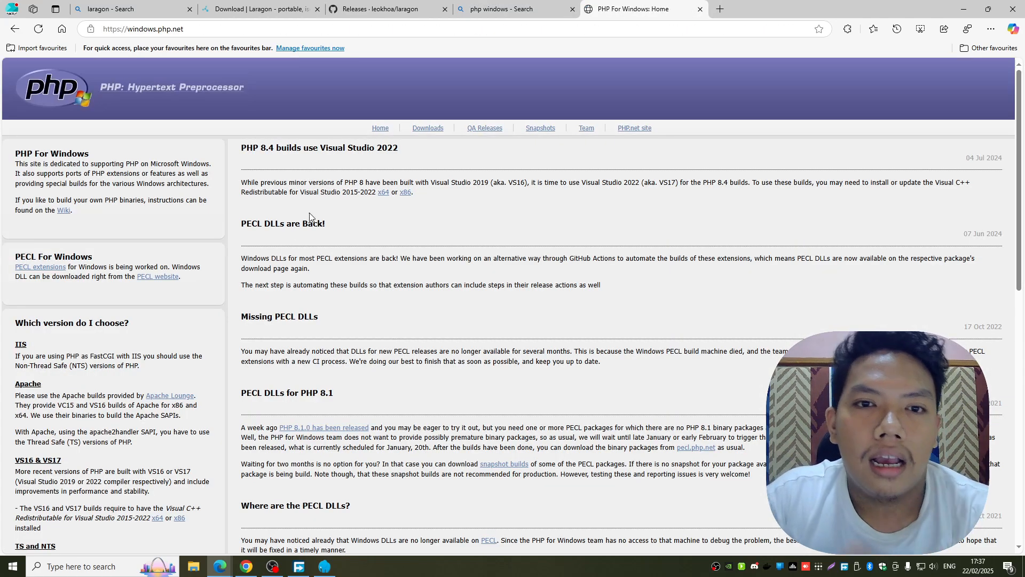
# - Request the PHP 8.3.17 VS16 x64 Non Thread Safe zip from the PHP downloads page and skip the duplicate download
pyautogui.scroll(-2, 309, 217)
pyautogui.scroll(2, 310, 216)
pyautogui.click(429, 129)
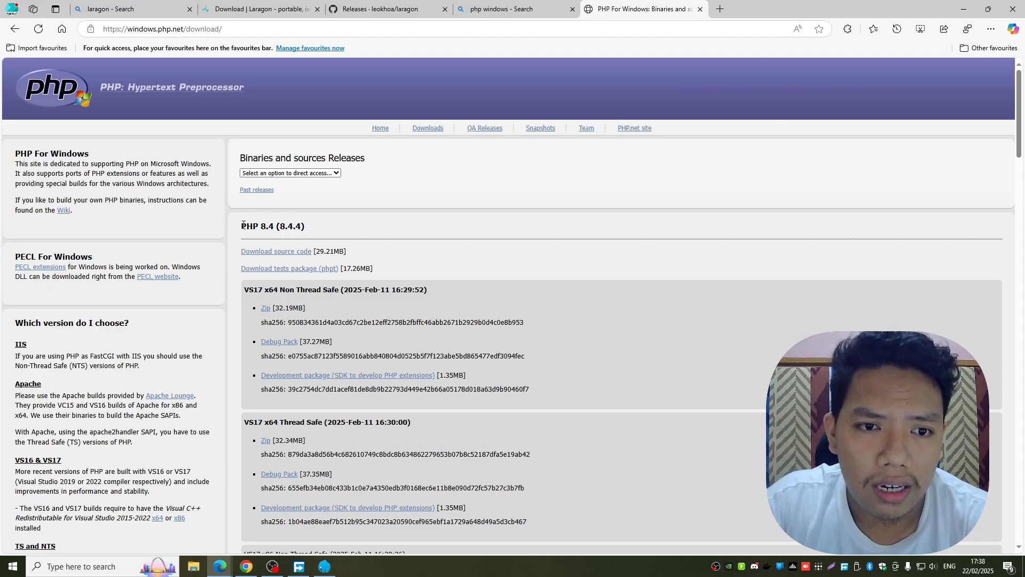
pyautogui.moveTo(243, 225); pyautogui.dragTo(315, 226)
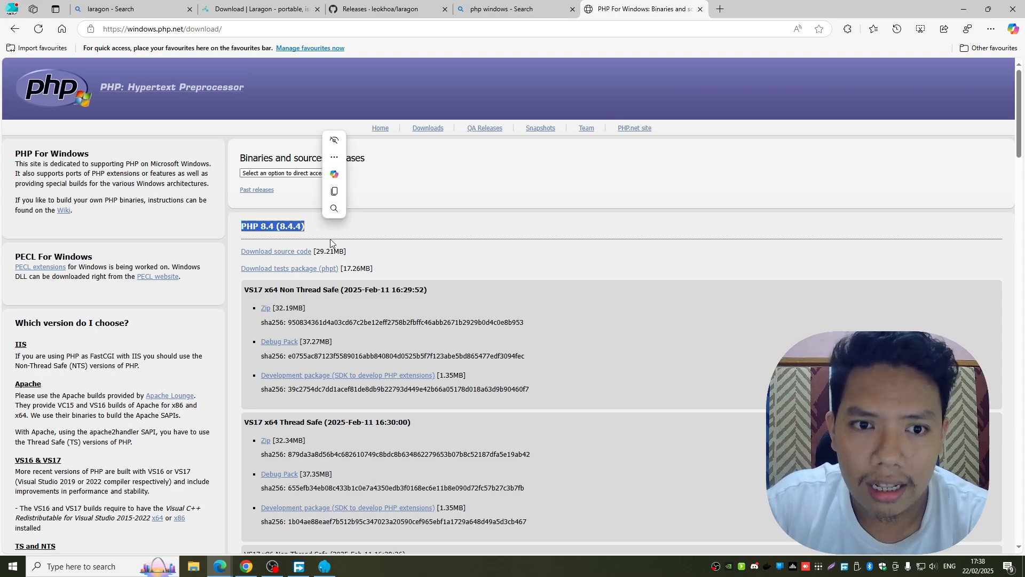
pyautogui.scroll(-7, 373, 230)
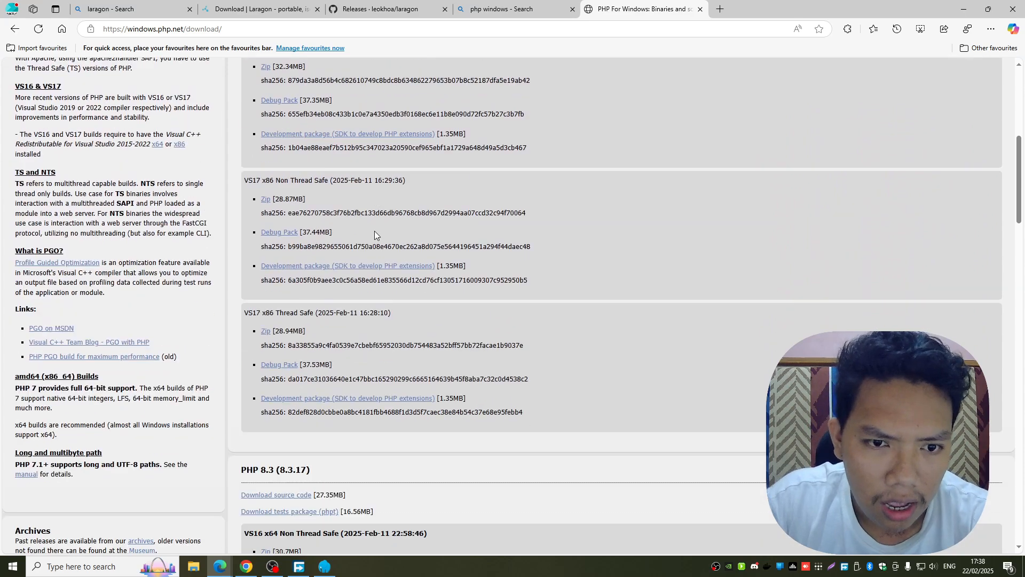
pyautogui.scroll(-3, 375, 234)
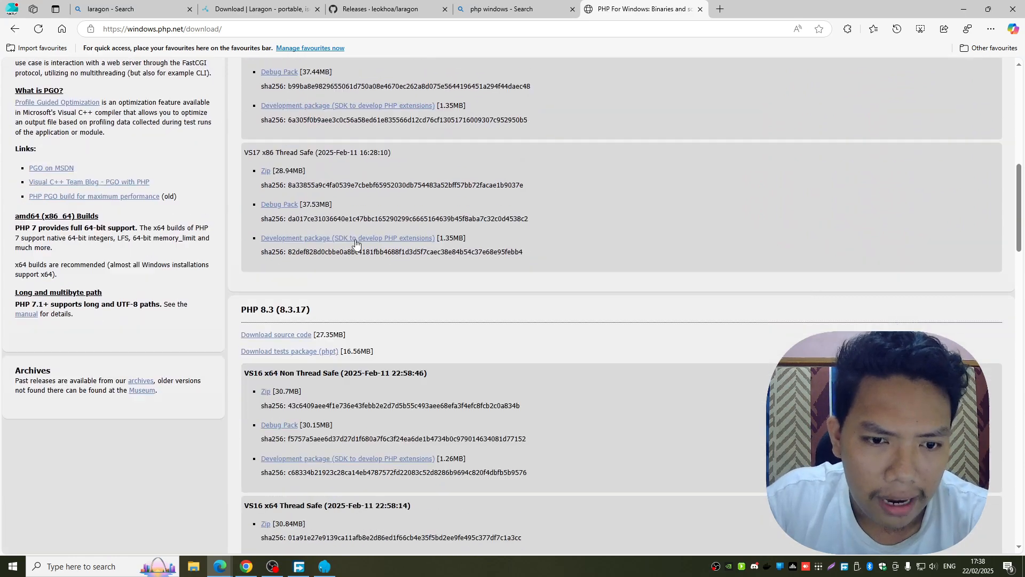
pyautogui.click(265, 393)
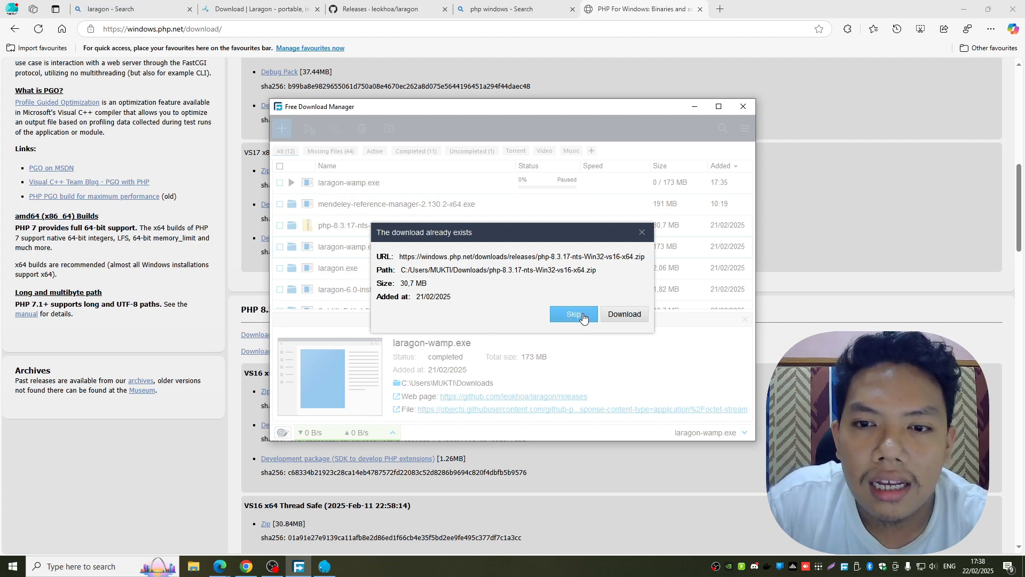
pyautogui.click(562, 314)
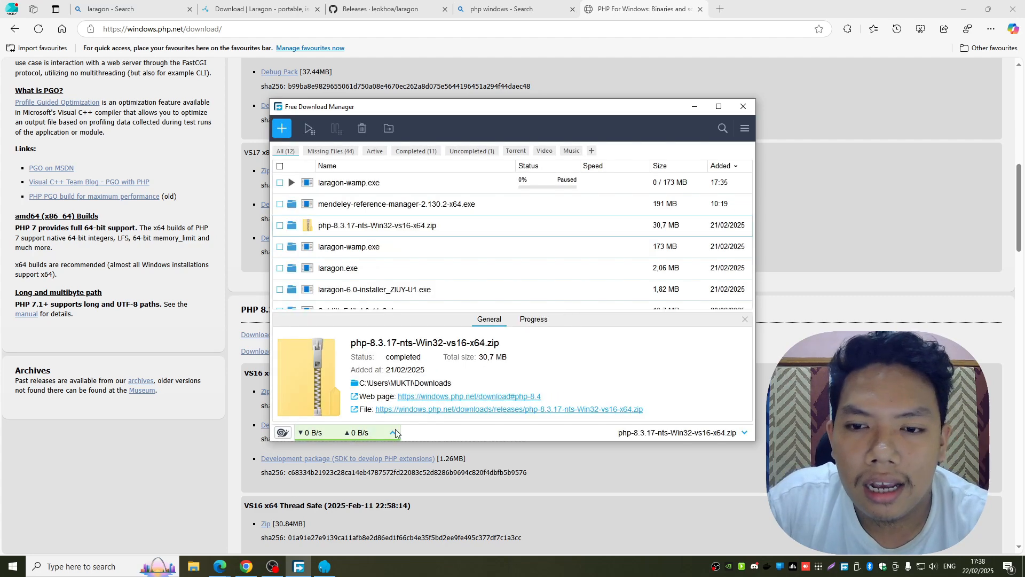
# - Cut php-8.3.17-nts-Win32-vs16-x64.zip from the Downloads folder in File Explorer
pyautogui.click(194, 558)
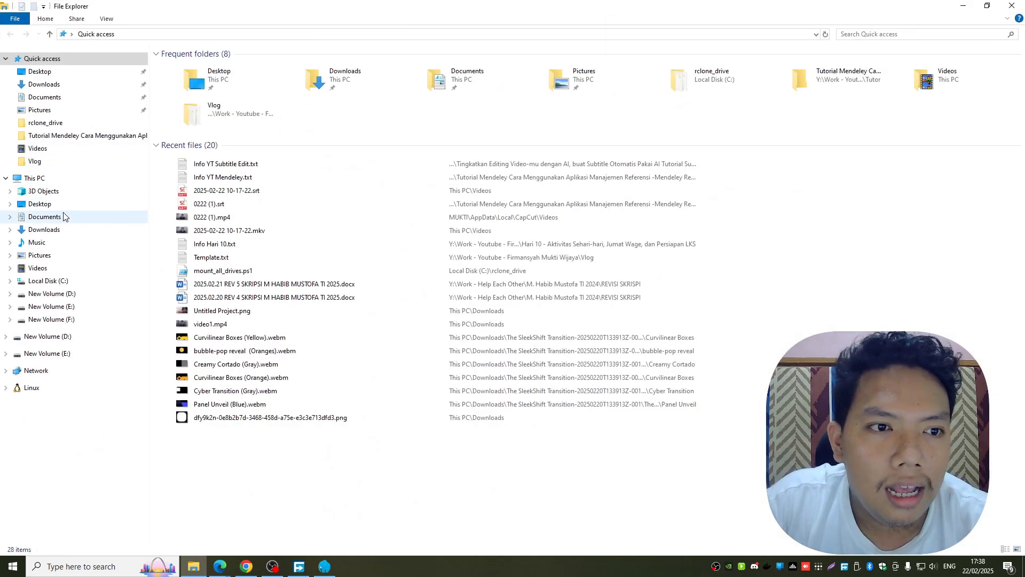
pyautogui.click(56, 234)
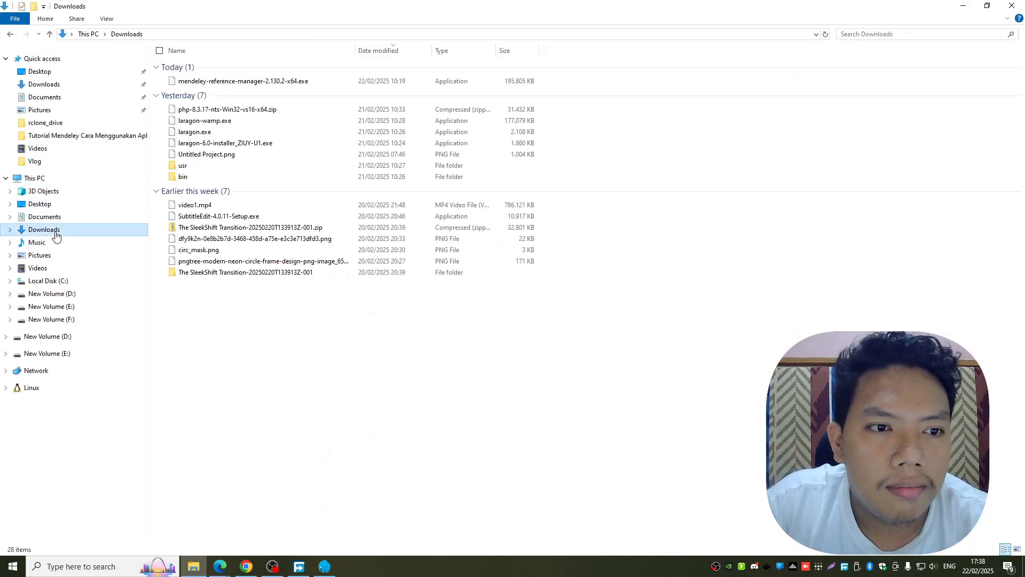
pyautogui.click(208, 110)
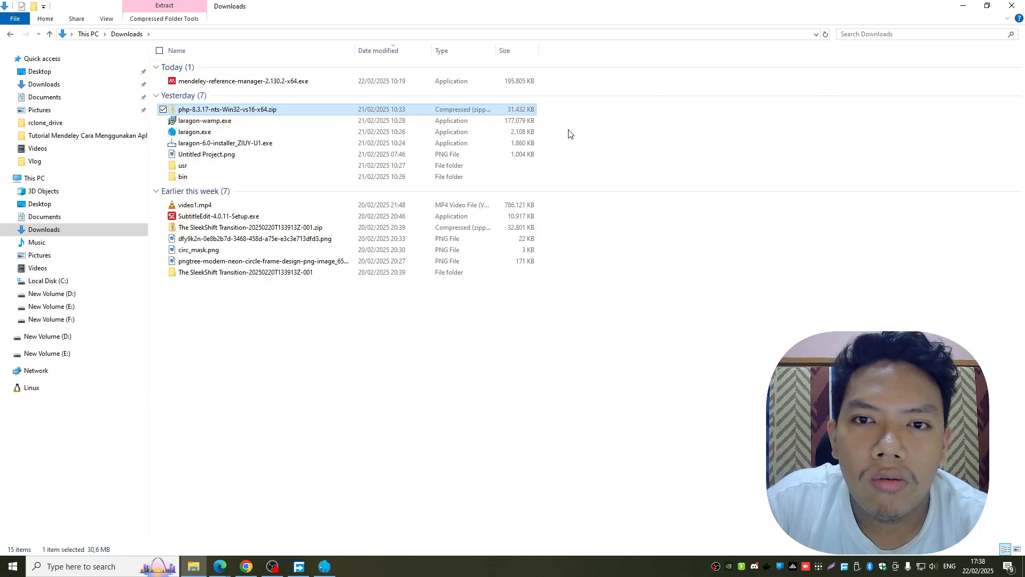
# - Open the F:\laragon folder, examine the contents of its www subfolder, and return to the laragon folder
pyautogui.click(82, 319)
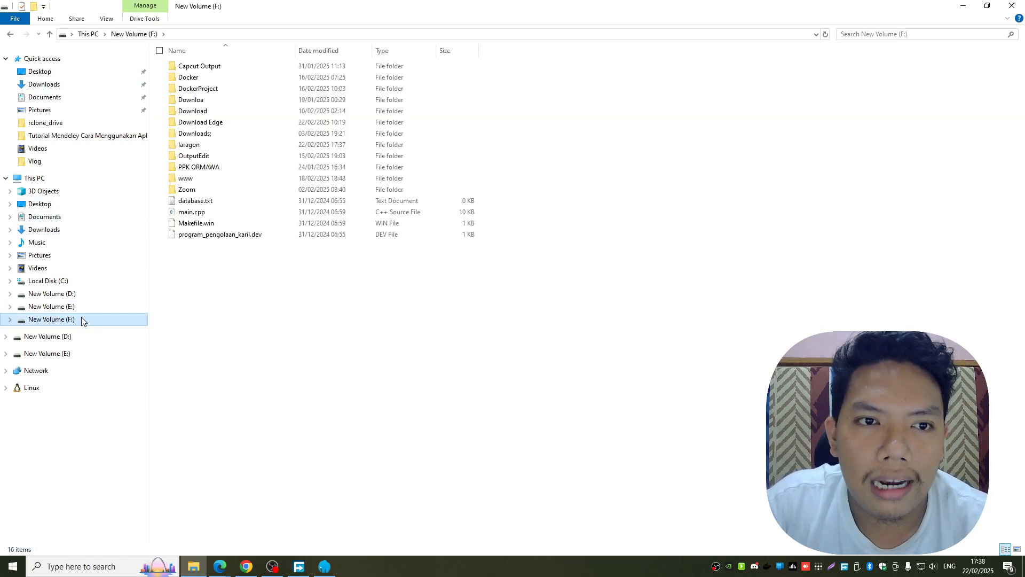
pyautogui.doubleClick(192, 146)
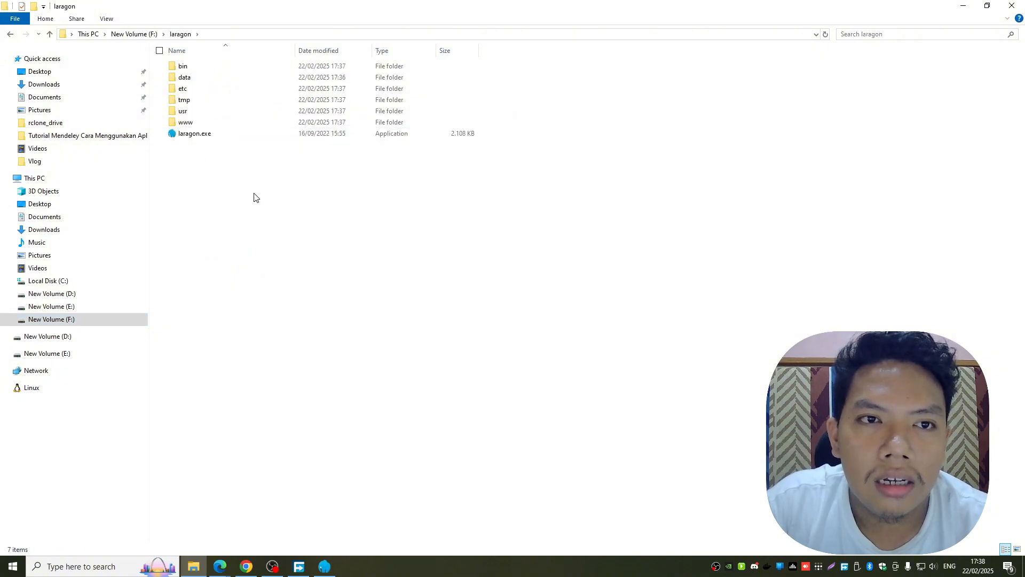
pyautogui.keyDown('ctrl'); pyautogui.scroll(-1, 254, 192); pyautogui.keyUp('ctrl')
pyautogui.keyDown('ctrl'); pyautogui.scroll(-1, 247, 177); pyautogui.keyUp('ctrl')
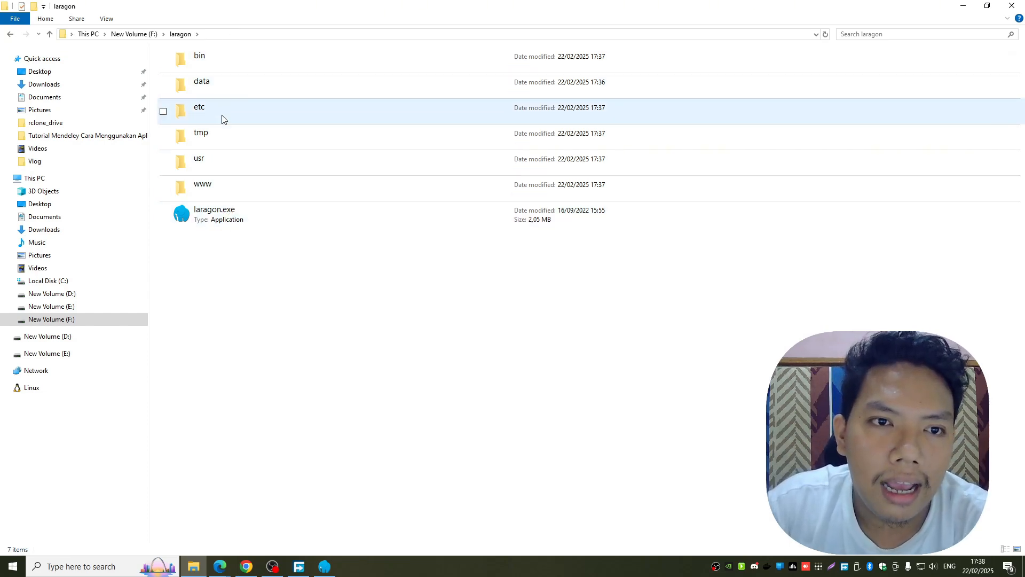
pyautogui.doubleClick(233, 192)
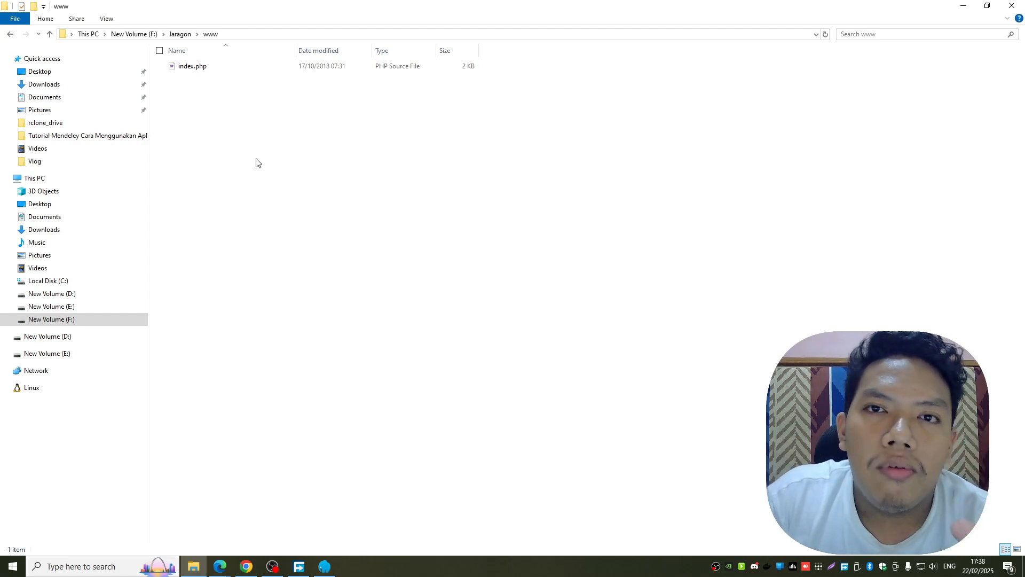
pyautogui.click(177, 34)
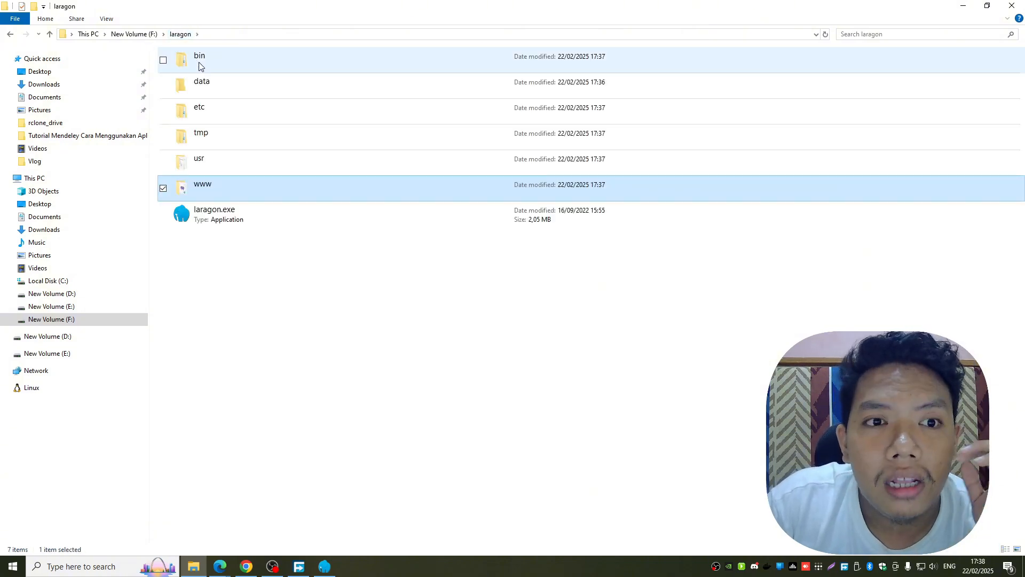
# - Paste the cut PHP 8.3.17 zip into F:\laragon\bin\php
pyautogui.doubleClick(199, 64)
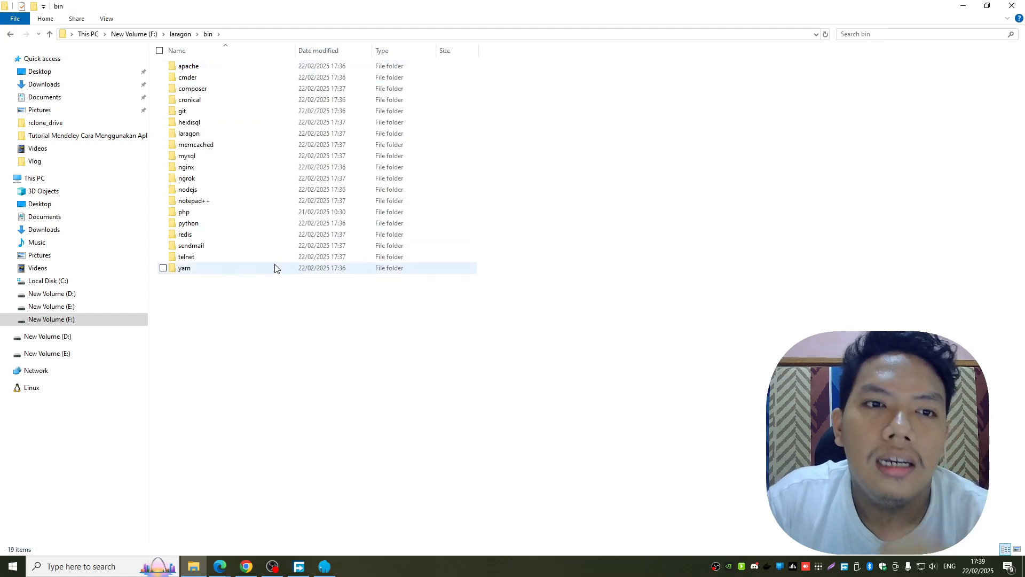
pyautogui.moveTo(244, 327); pyautogui.dragTo(209, 60)
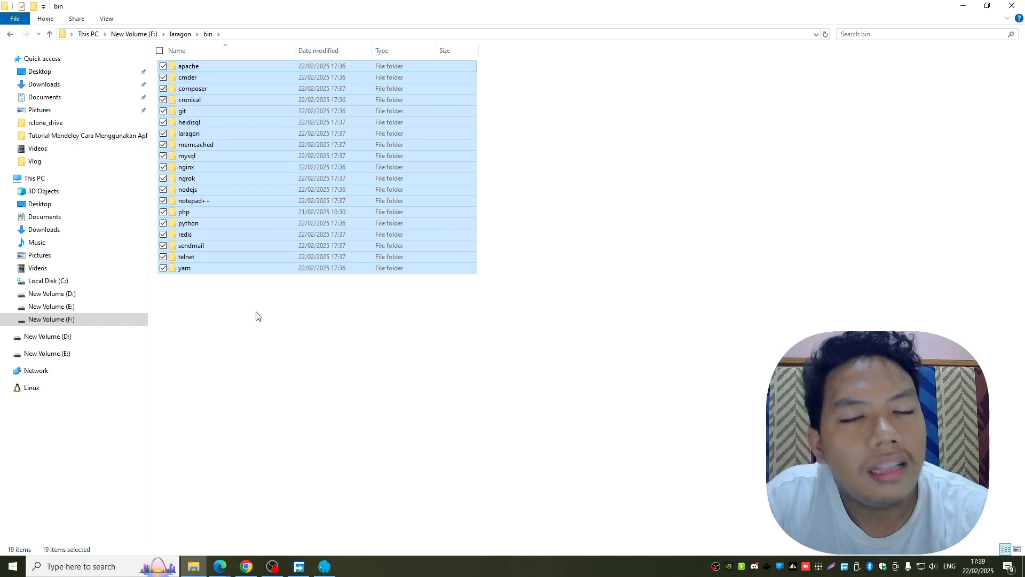
pyautogui.doubleClick(186, 213)
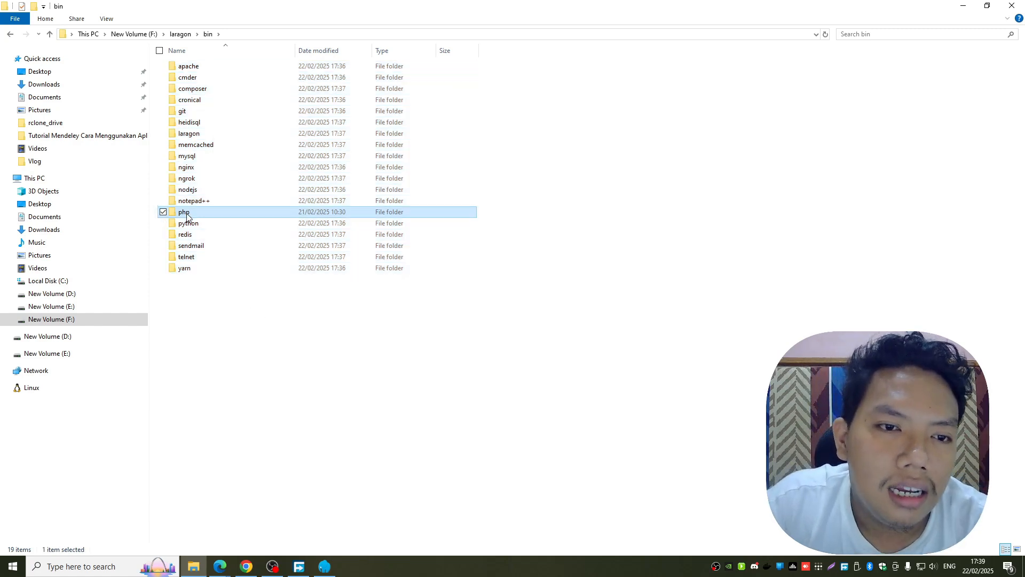
pyautogui.hotkey('ctrl', 'v')
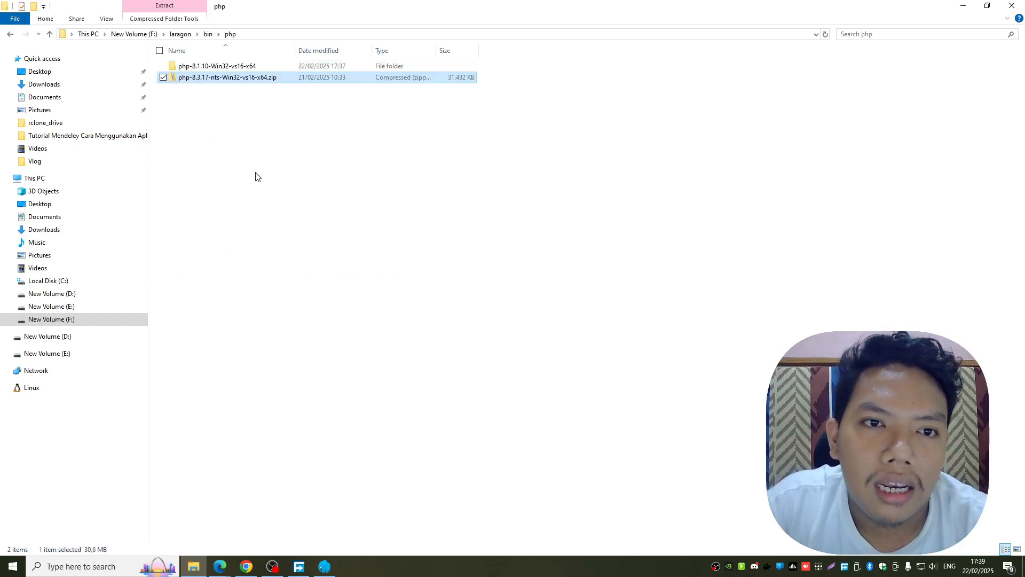
# - Extract the PHP 8.3.17 zip with 7-Zip into its own php-8.3.17-nts-Win32-vs16-x64 folder and open that folder
pyautogui.click(248, 137)
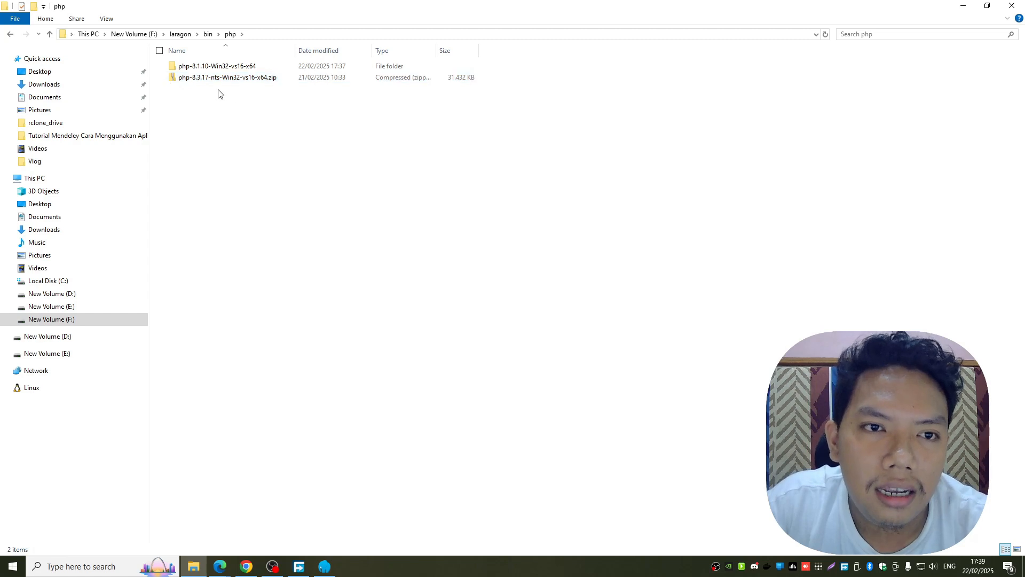
pyautogui.rightClick(261, 81)
pyautogui.moveTo(347, 161)
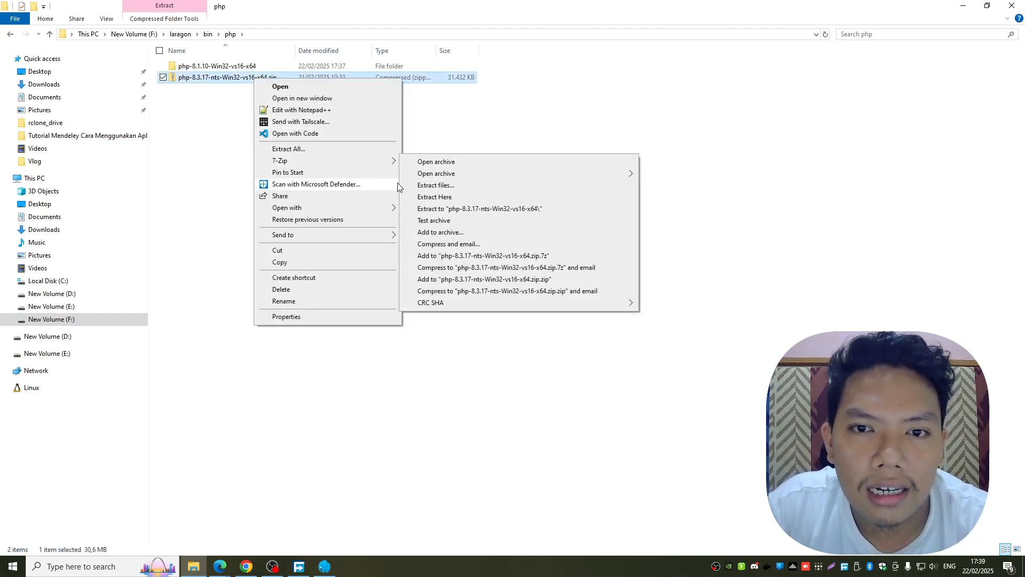
pyautogui.click(452, 209)
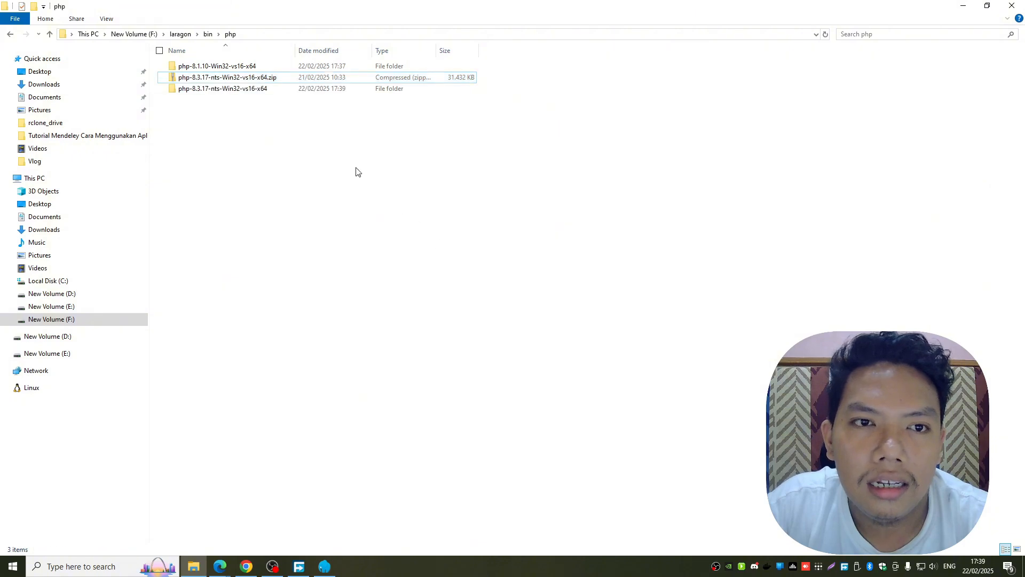
pyautogui.click(263, 88)
pyautogui.doubleClick(252, 81)
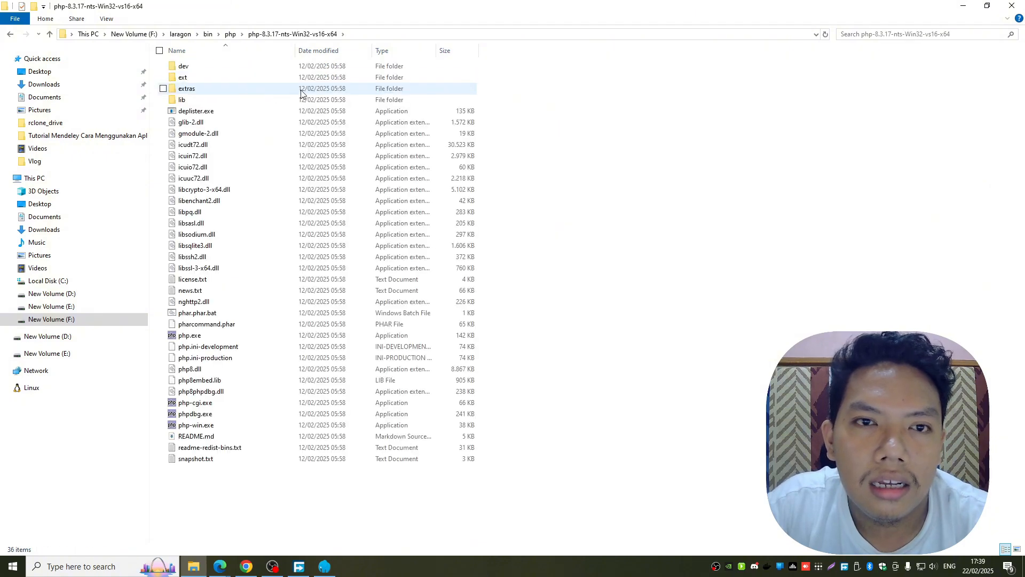
# - Switch to Laragon and set its PHP version to php-8.3.17-nts-Win32-vs16-x64
pyautogui.click(954, 6)
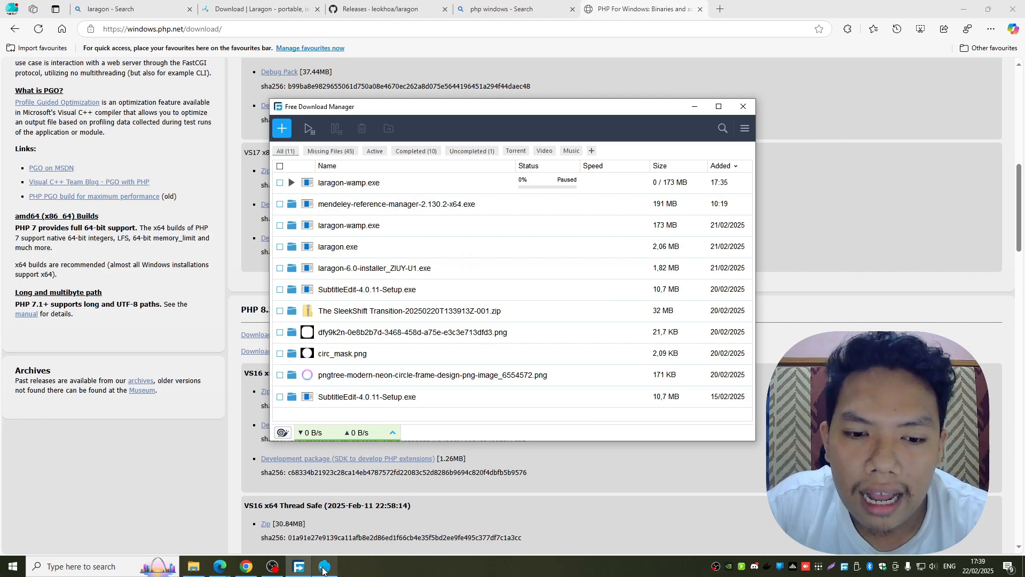
pyautogui.click(324, 570)
pyautogui.click(408, 180)
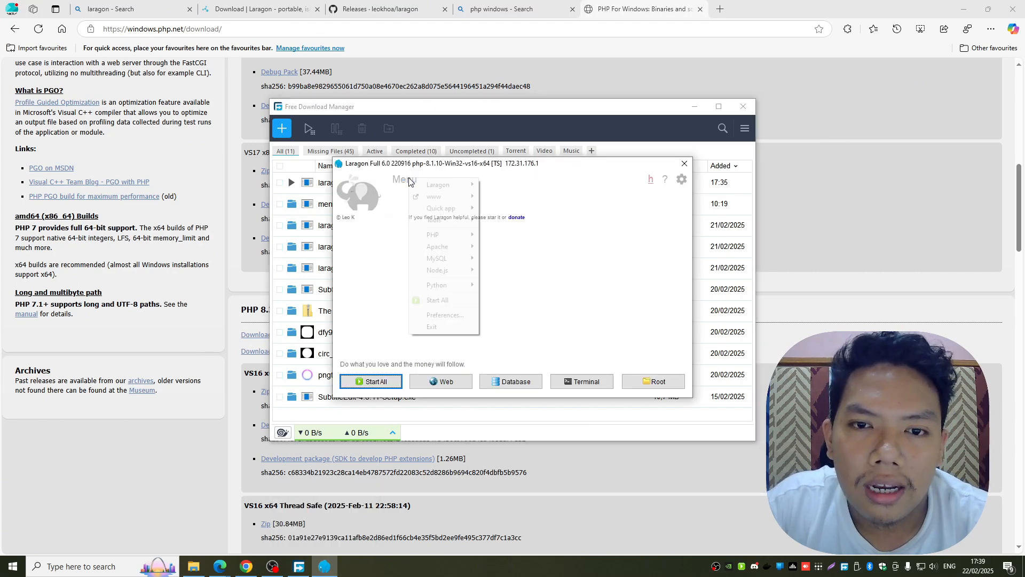
pyautogui.moveTo(446, 235)
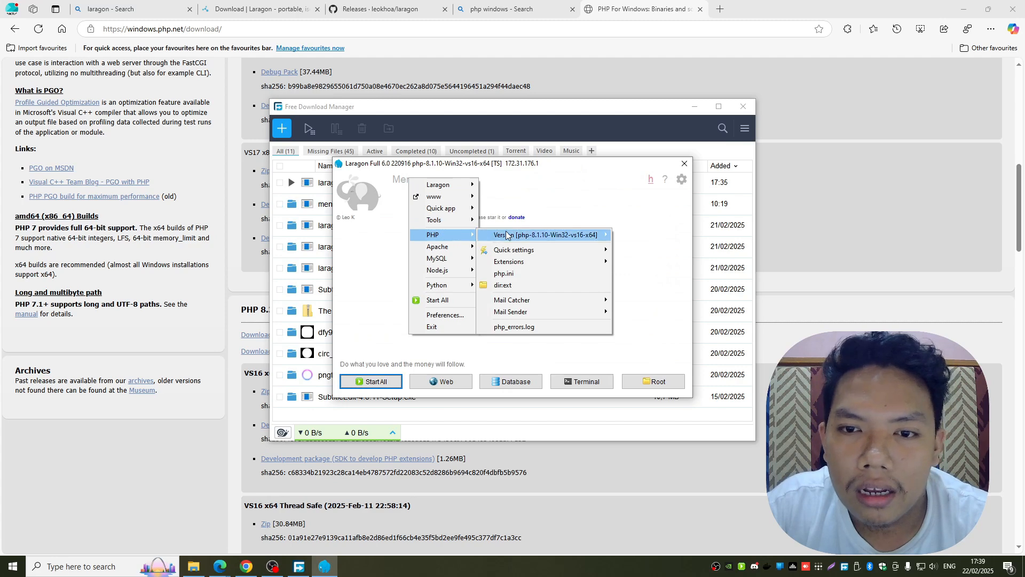
pyautogui.moveTo(516, 237)
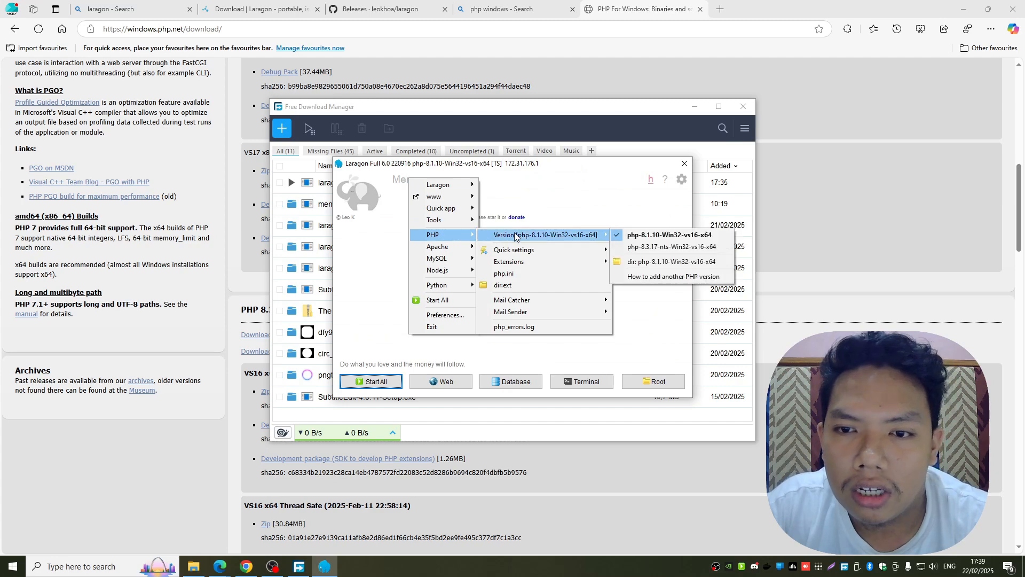
pyautogui.click(637, 248)
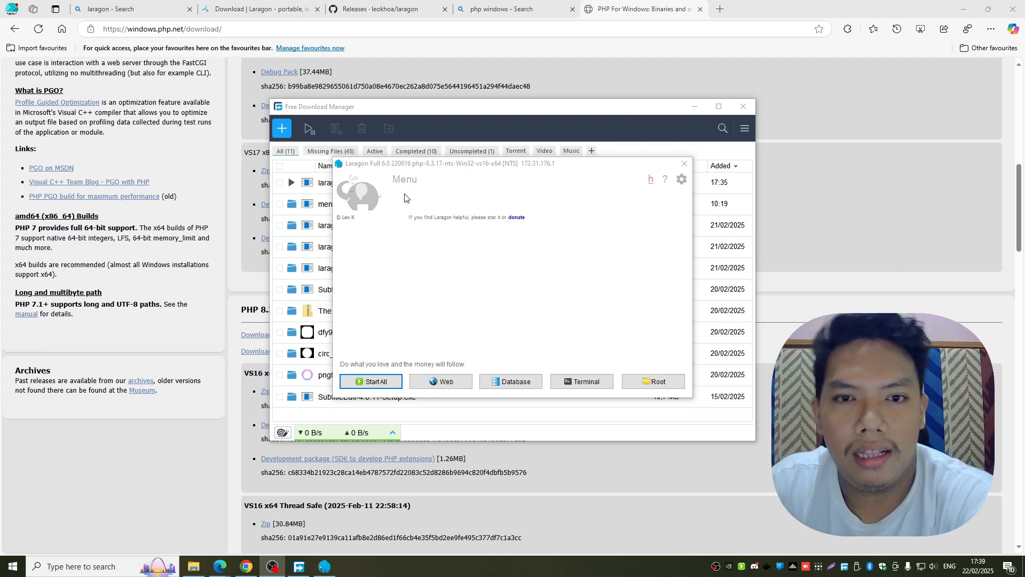
# - Check which Python version is set in Laragon
pyautogui.click(395, 178)
pyautogui.moveTo(440, 287)
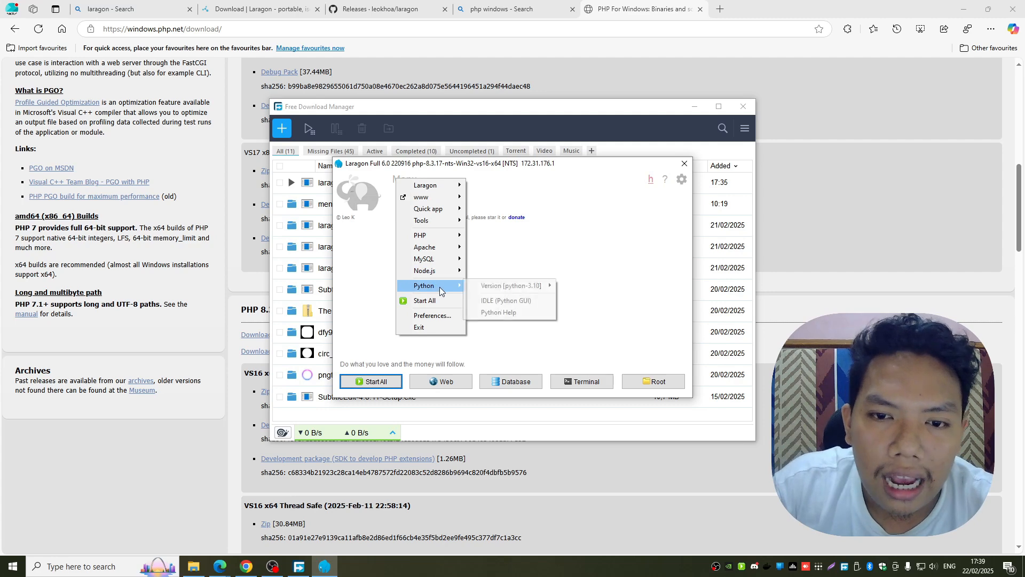
pyautogui.moveTo(492, 285)
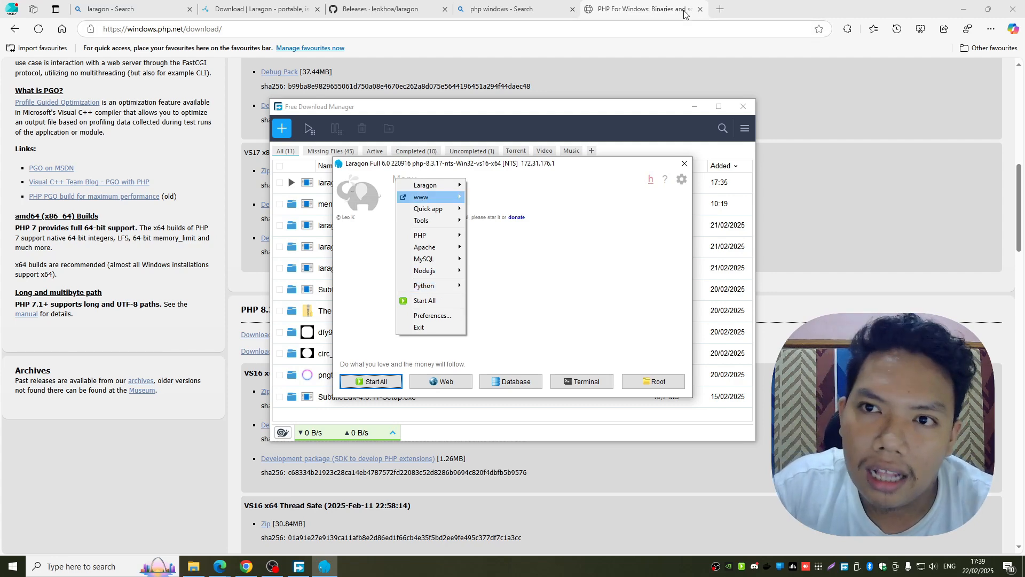
# - Switch back to Edge and search for "python windows" in a new tab
pyautogui.click(723, 13)
pyautogui.click(721, 9)
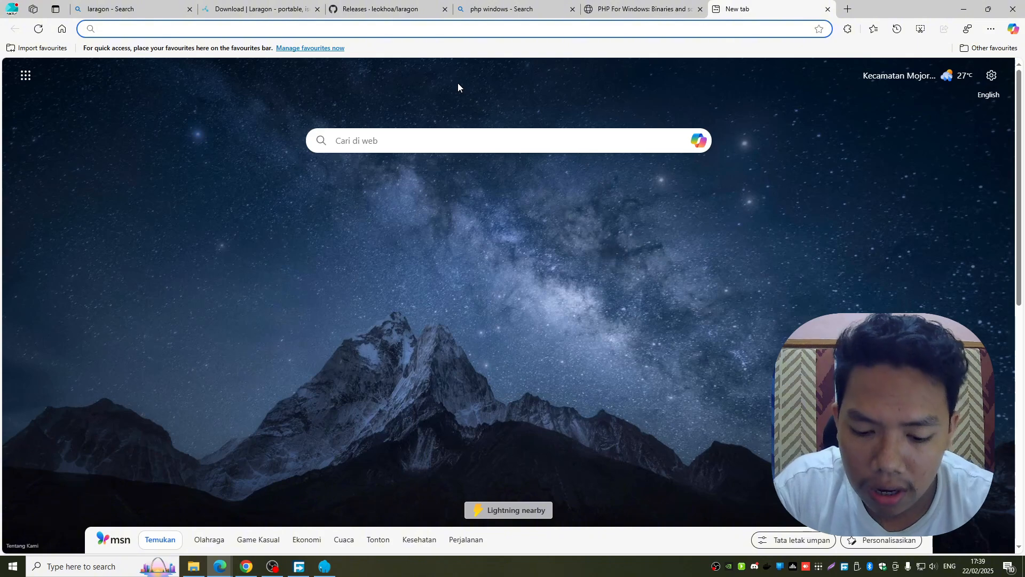
pyautogui.write('py')
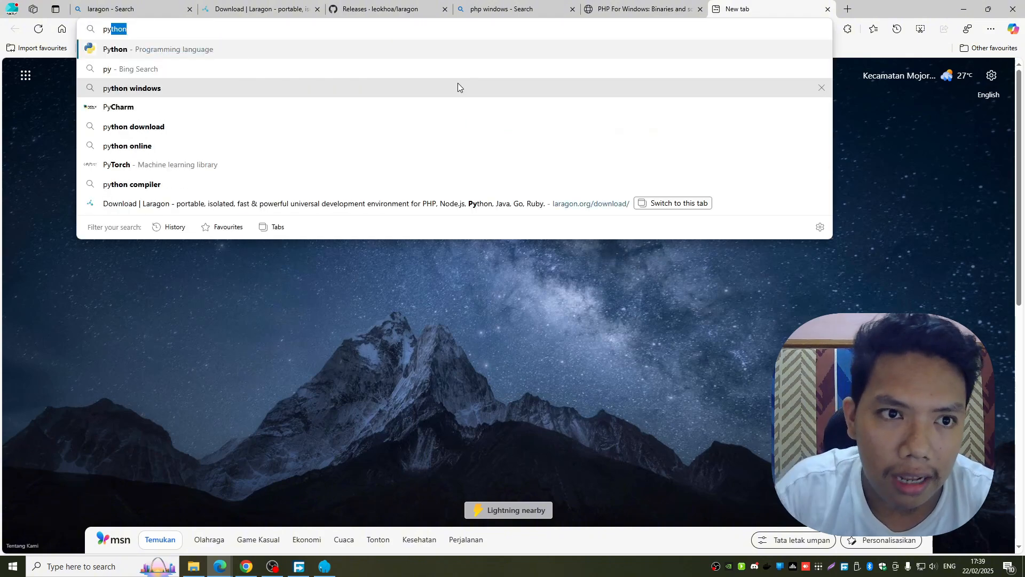
pyautogui.click(458, 87)
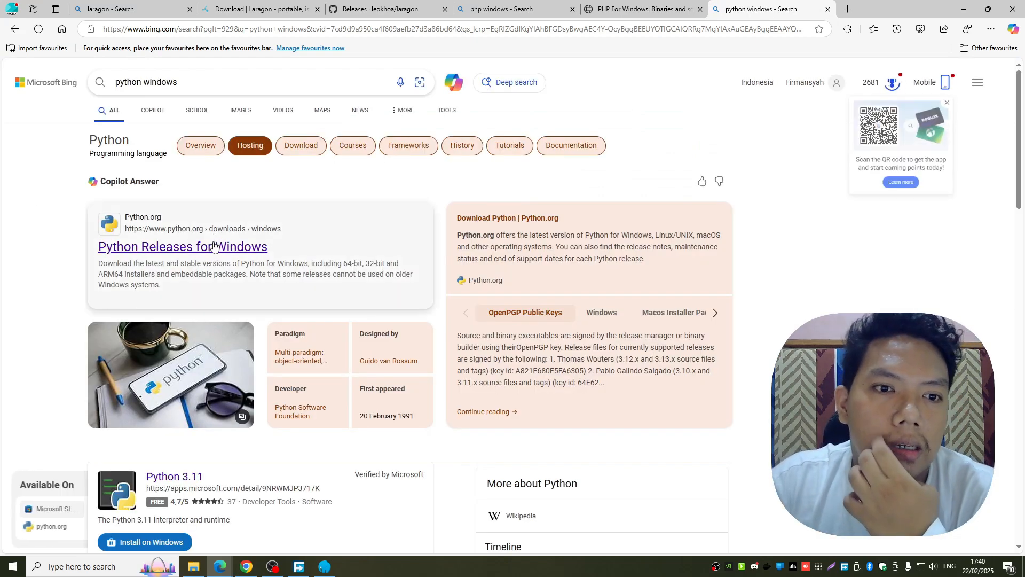
# - Open the Python Releases for Windows page and download the Python 3.13.2 Windows embeddable package (64-bit)
pyautogui.click(212, 247)
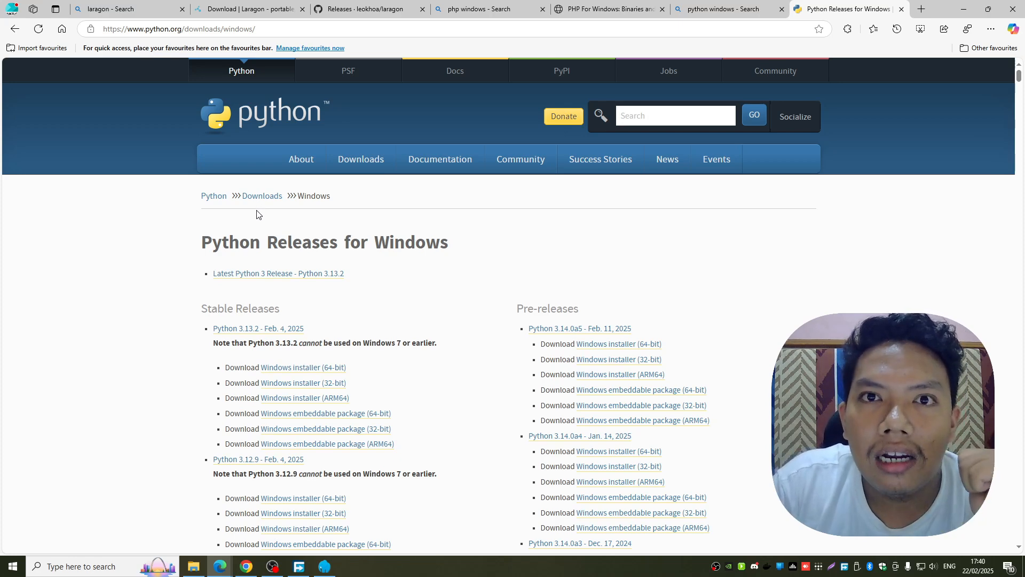
pyautogui.scroll(-3, 267, 239)
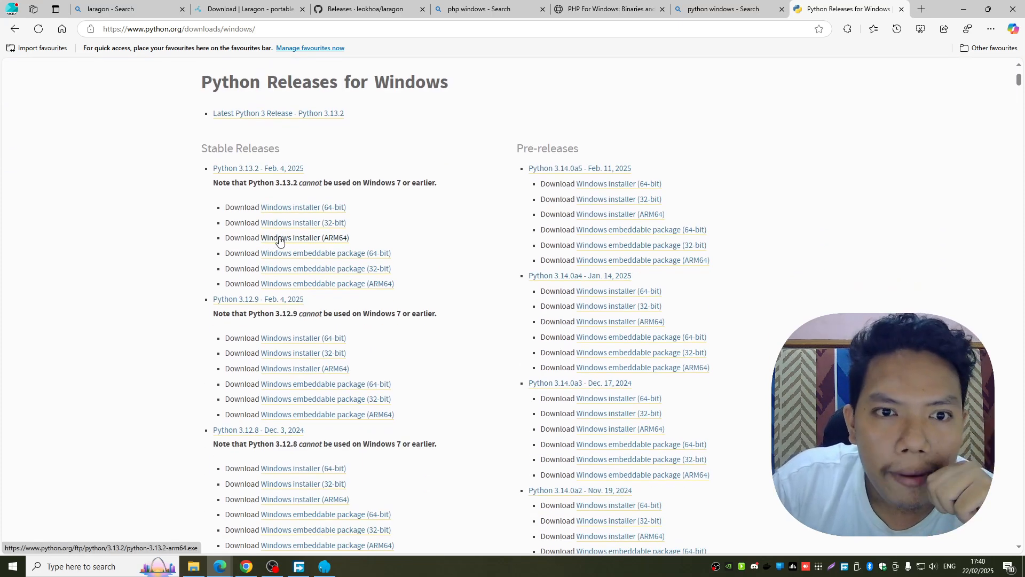
pyautogui.click(318, 254)
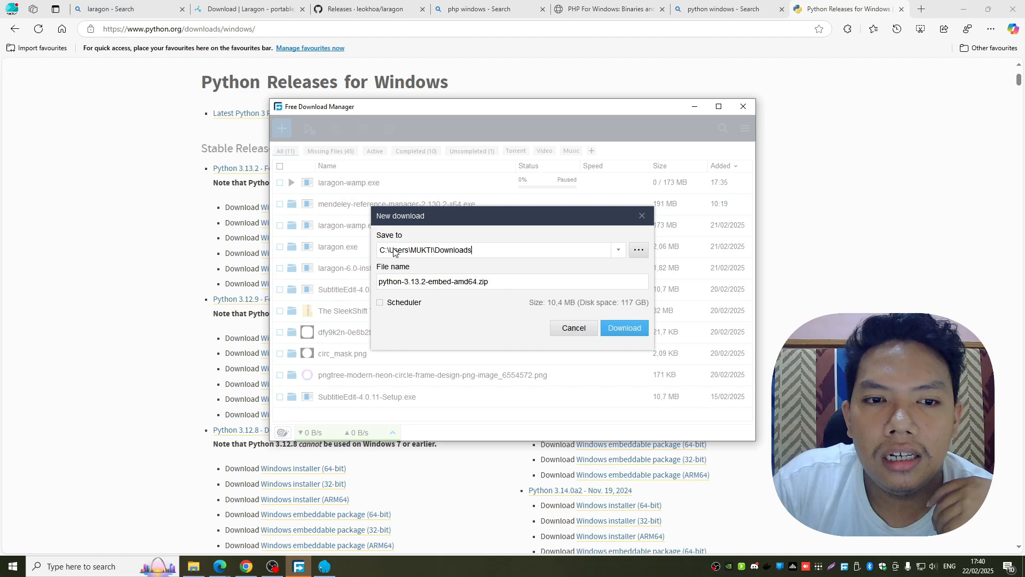
pyautogui.click(623, 328)
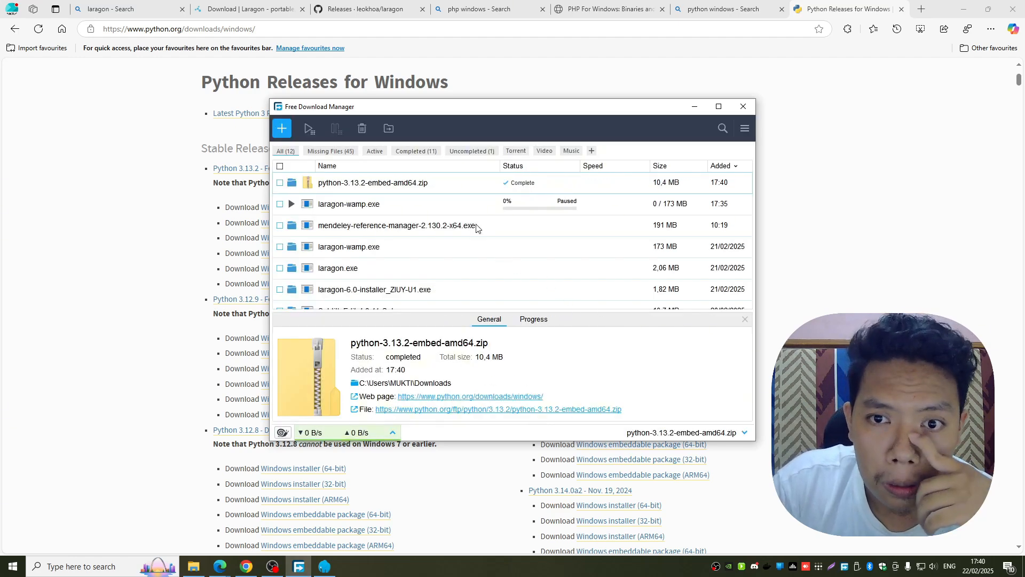
# - Move python-3.13.2-embed-amd64.zip from Downloads into the laragon\bin\python folder on drive F in File Explorer
pyautogui.click(291, 183)
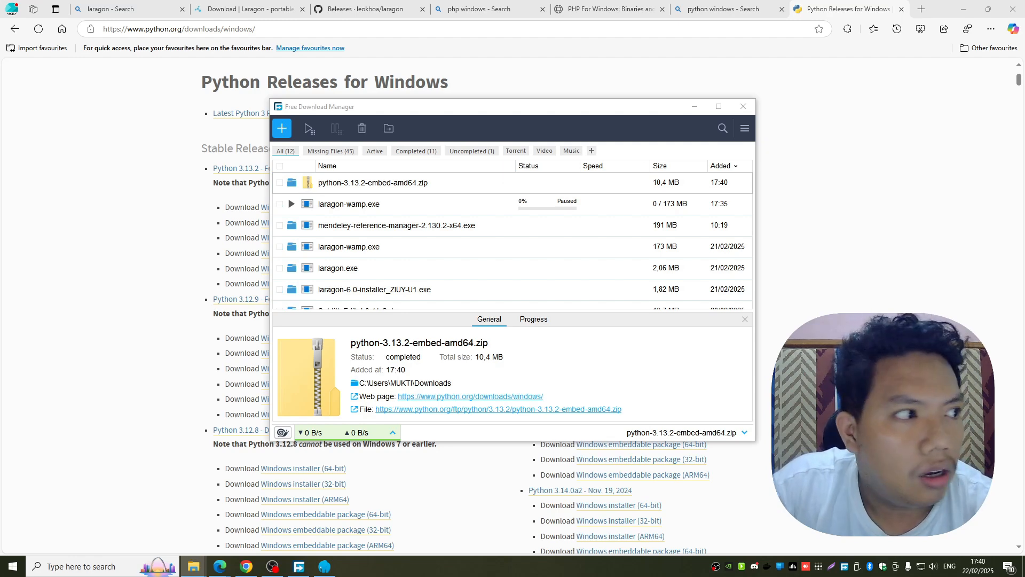
pyautogui.moveTo(194, 568)
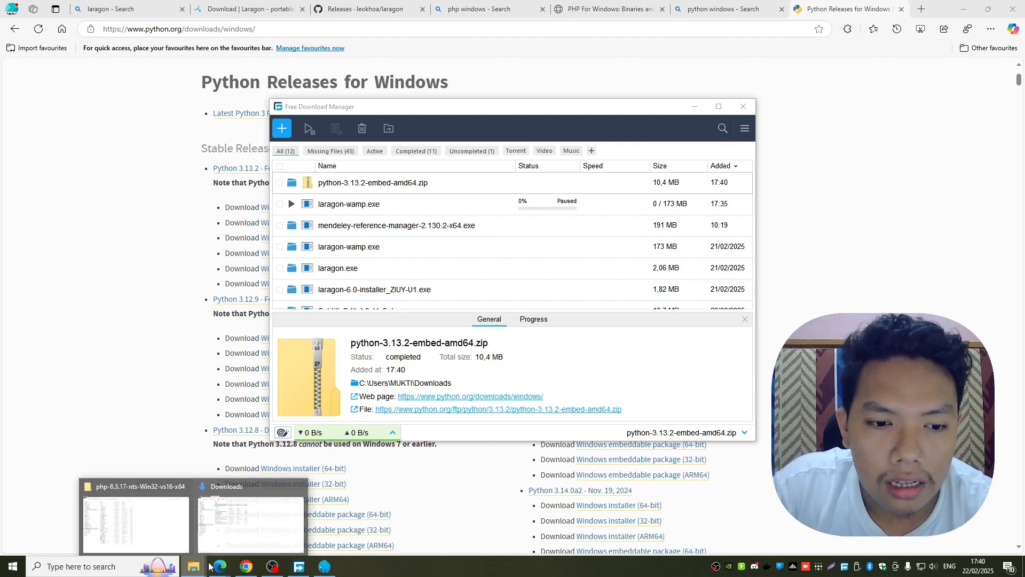
pyautogui.click(172, 519)
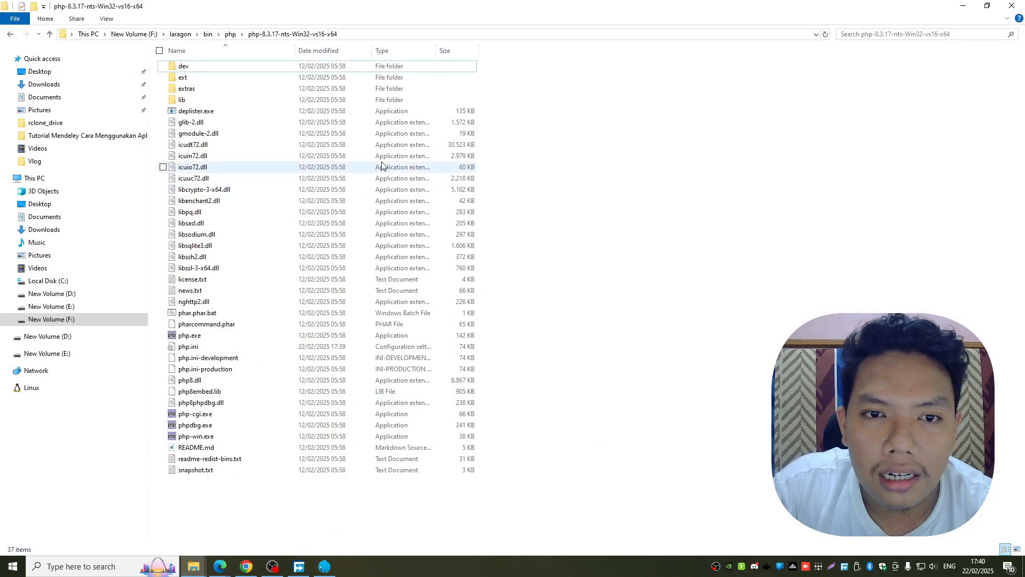
pyautogui.click(209, 35)
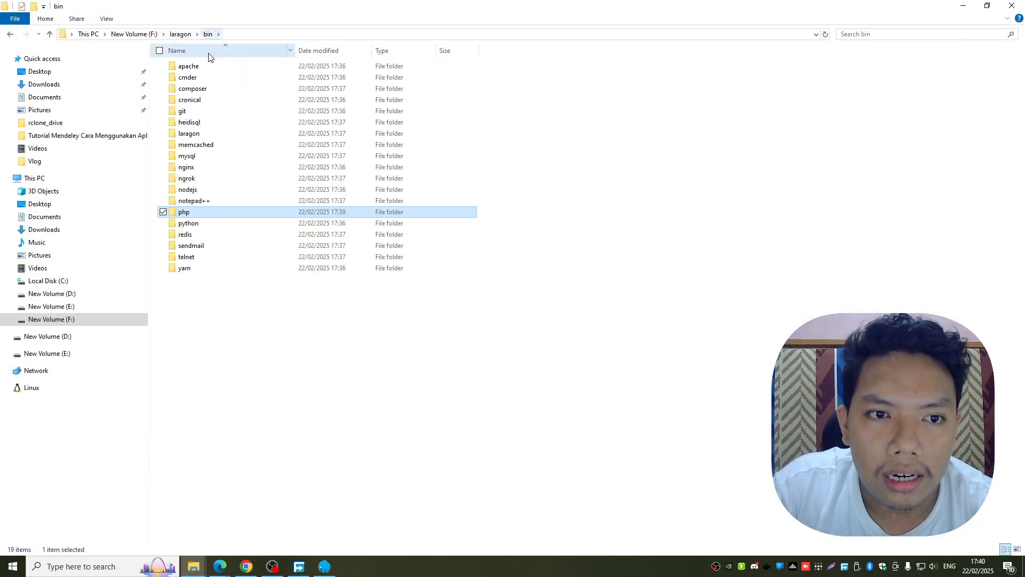
pyautogui.doubleClick(210, 228)
pyautogui.hotkey('ctrl', 'v')
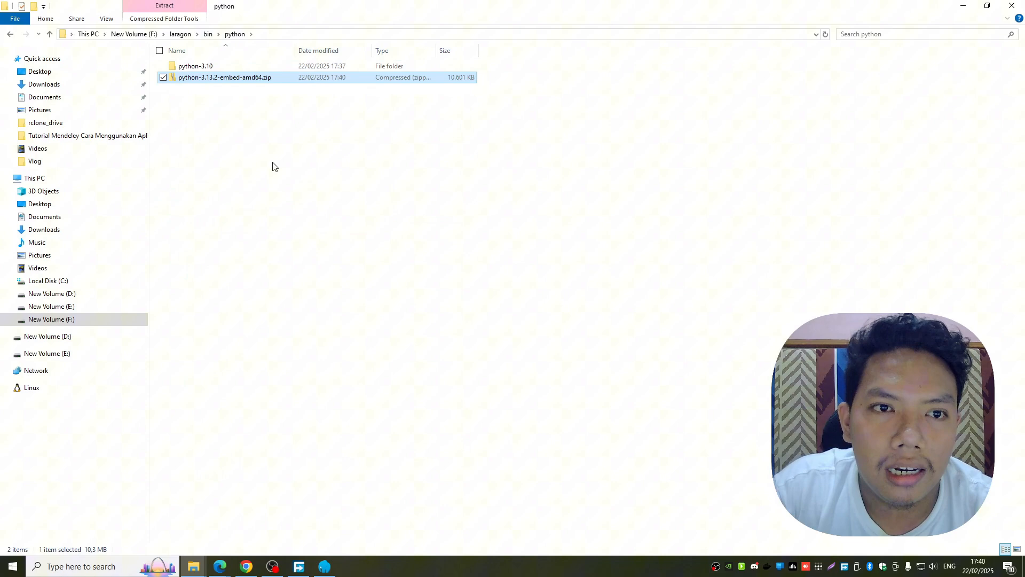
# - Extract the Python 3.13.2 zip with 7-Zip into its own python-3.13.2-embed-amd64 folder and open that folder
pyautogui.rightClick(219, 76)
pyautogui.moveTo(278, 155)
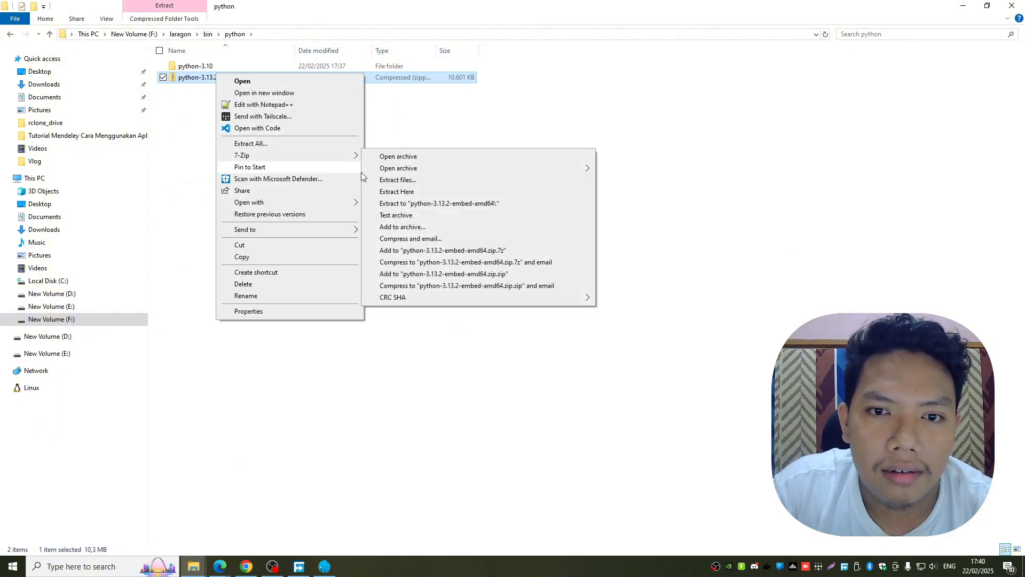
pyautogui.click(435, 202)
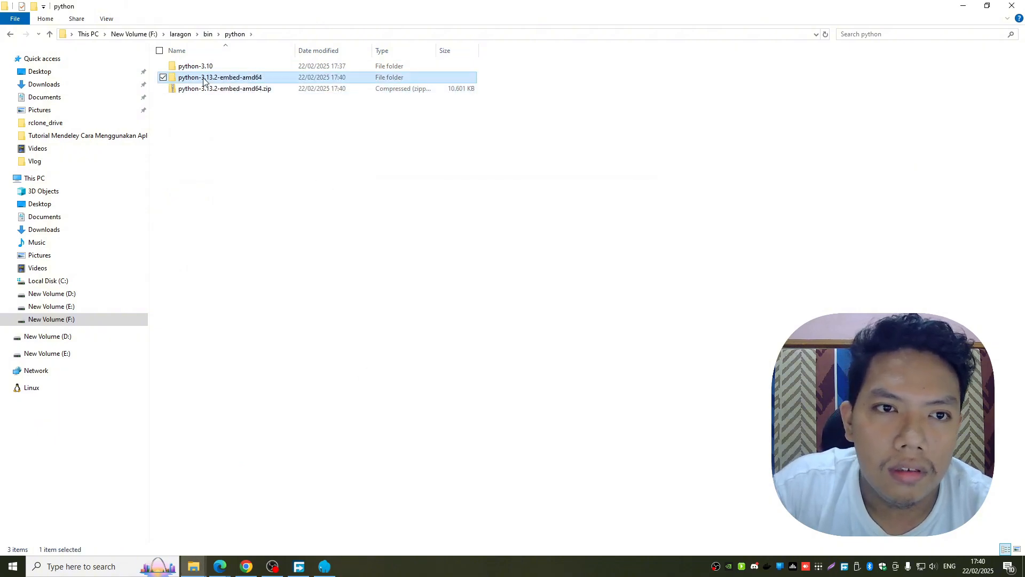
pyautogui.doubleClick(213, 77)
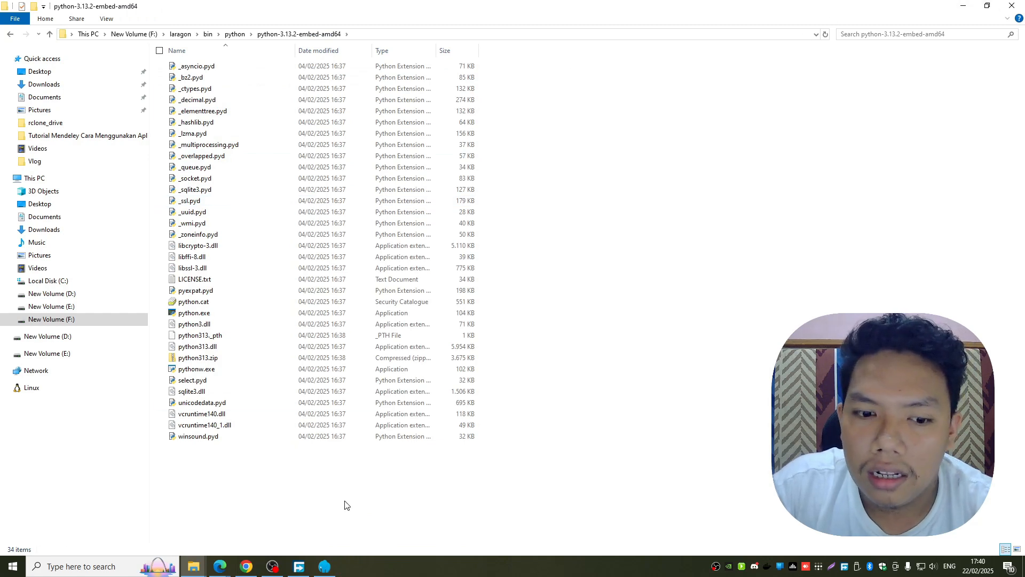
# - Switch to Laragon and set its Python version to python-3.13.2-embed-amd64
pyautogui.click(324, 566)
pyautogui.click(409, 183)
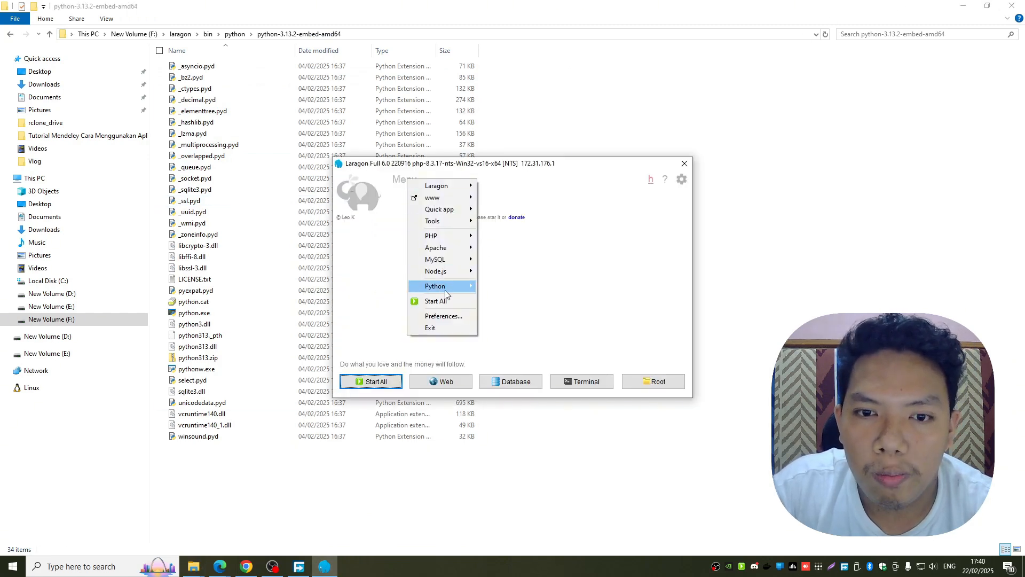
pyautogui.moveTo(435, 286)
pyautogui.moveTo(522, 289)
pyautogui.click(614, 297)
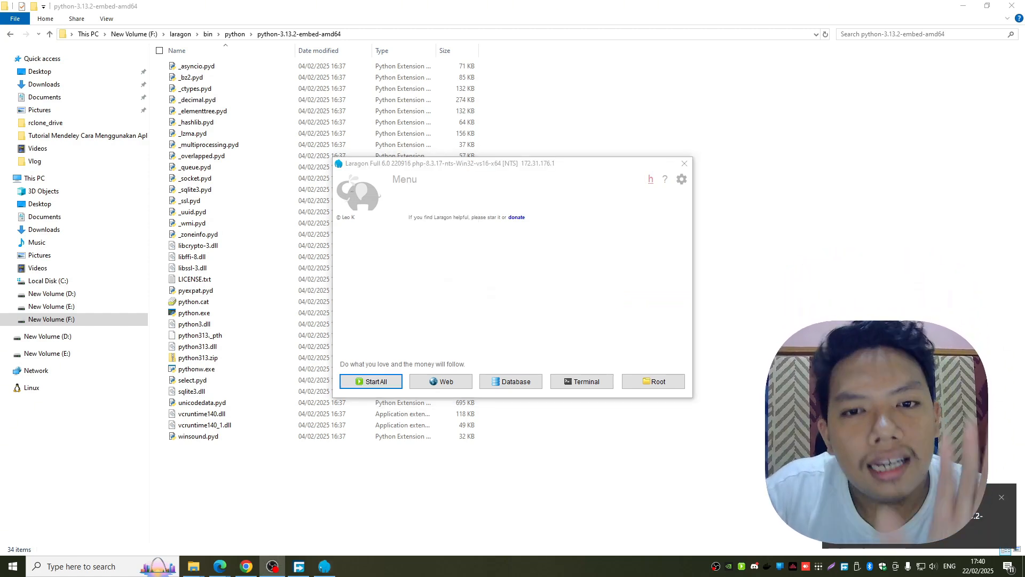
# - Check which Node.js version is set in Laragon
pyautogui.click(403, 177)
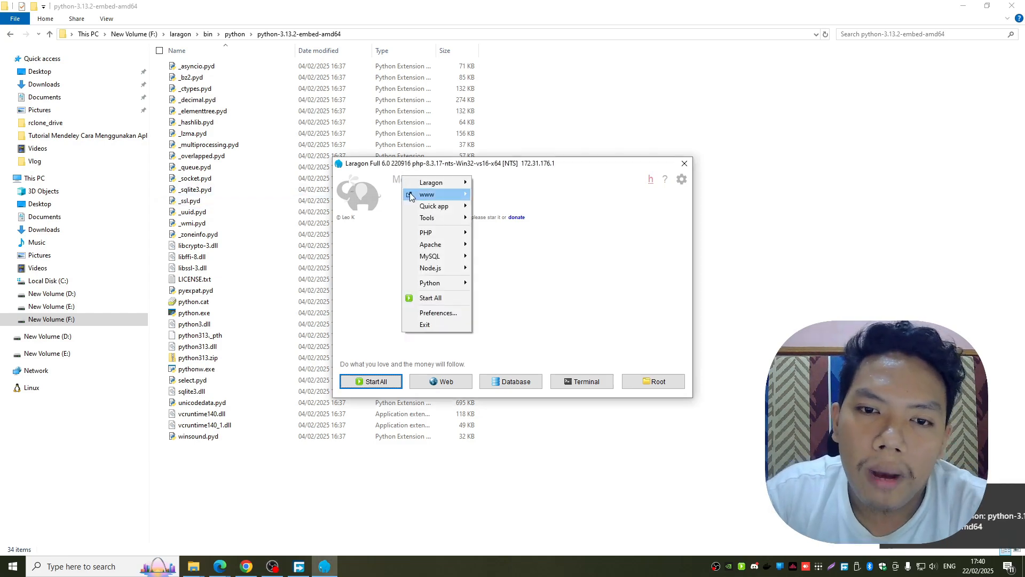
pyautogui.moveTo(442, 266)
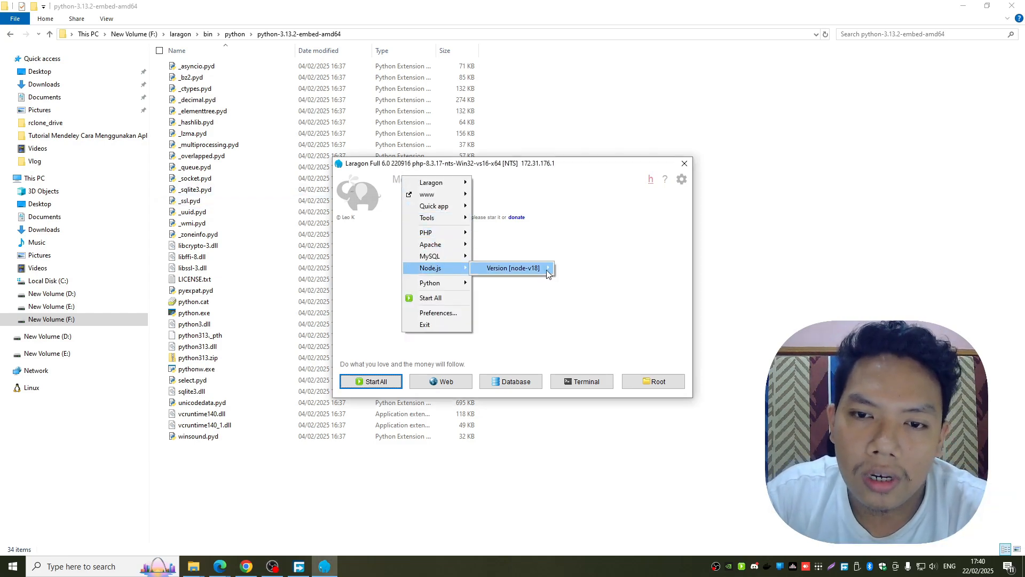
pyautogui.click(758, 182)
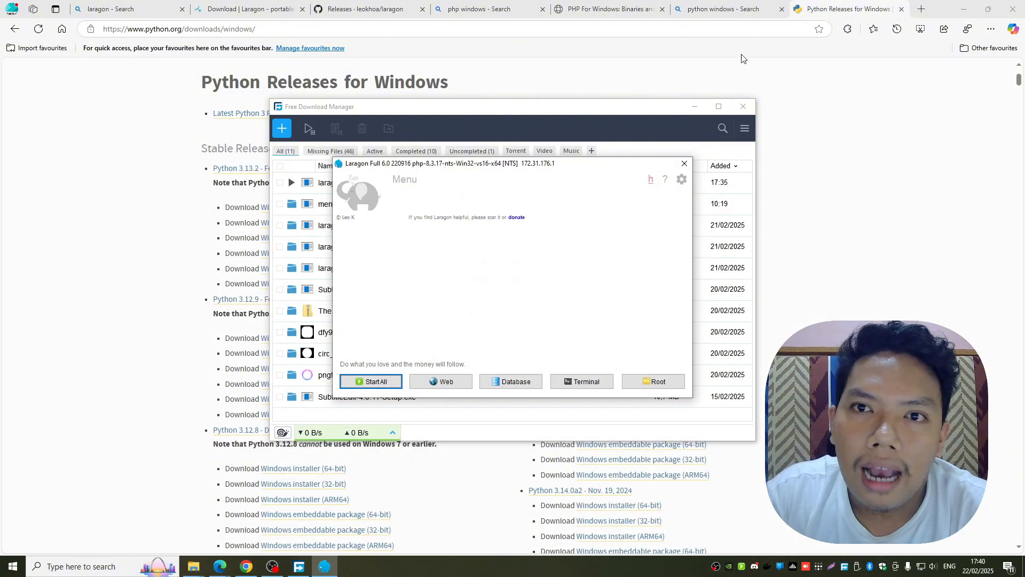
# - Switch to Edge, search for "node js" in a new tab and open the official Node.js site
pyautogui.click(825, 87)
pyautogui.click(922, 8)
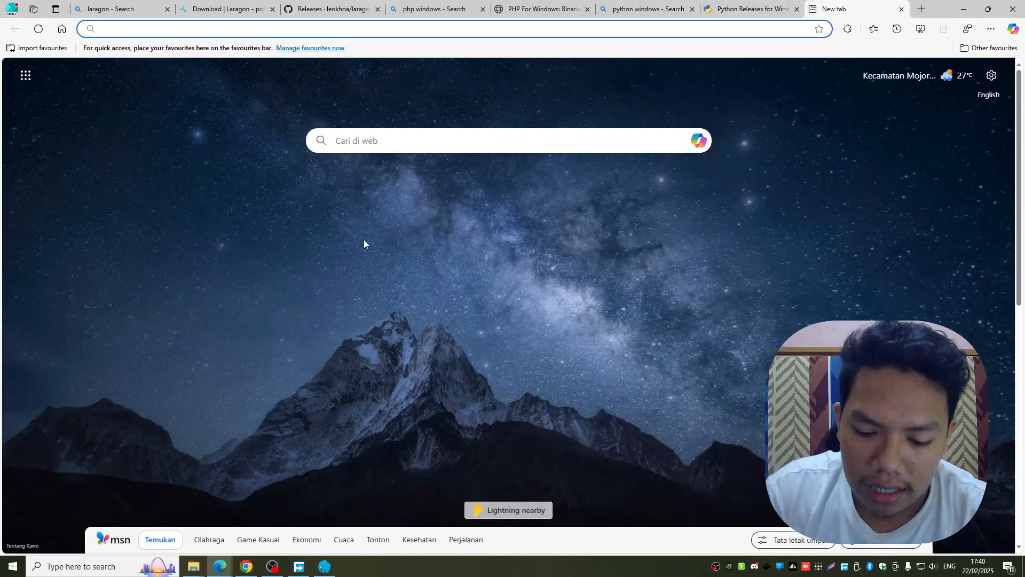
pyautogui.write('node js')
pyautogui.press('Return')
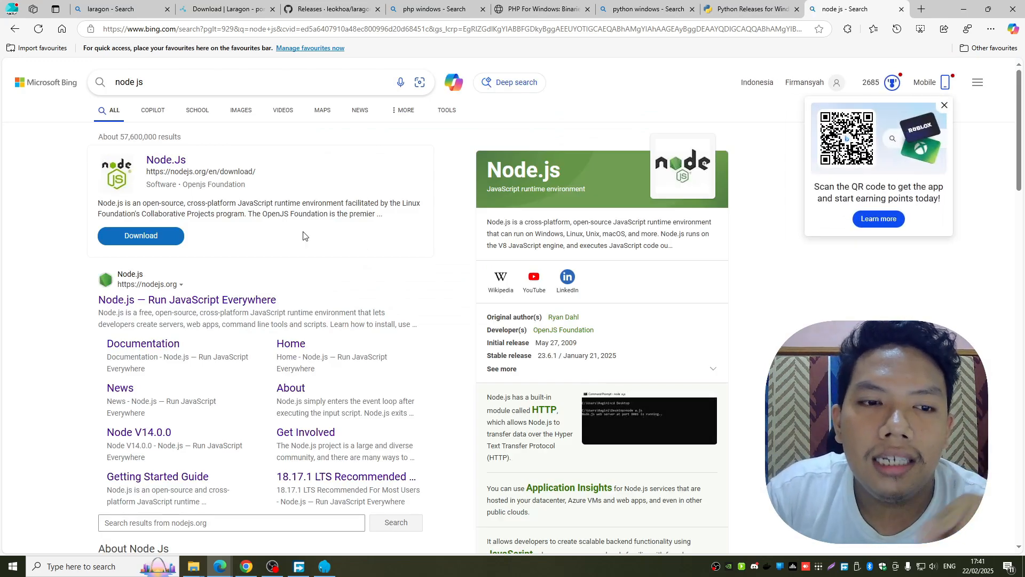
pyautogui.click(203, 303)
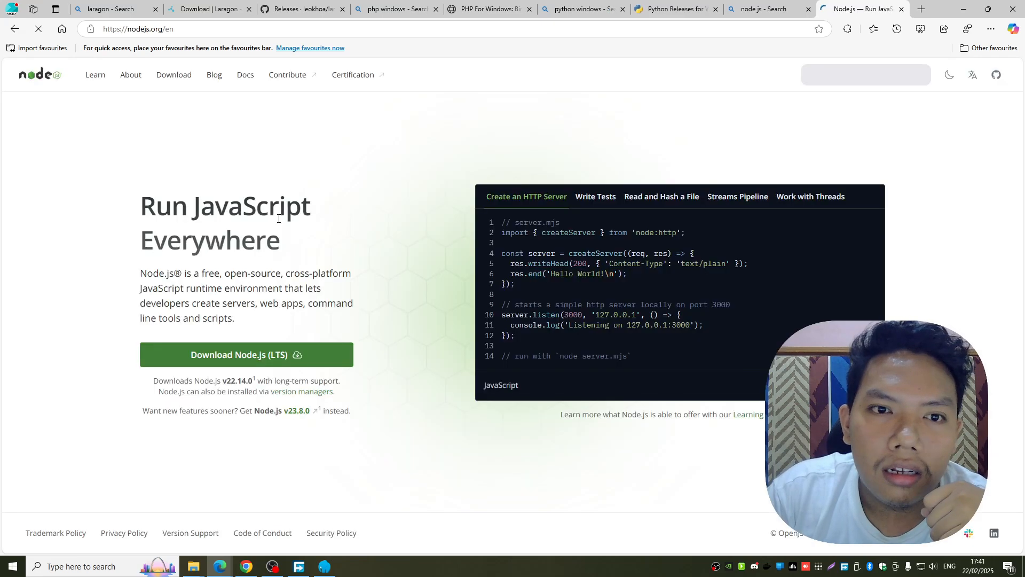
pyautogui.click(242, 357)
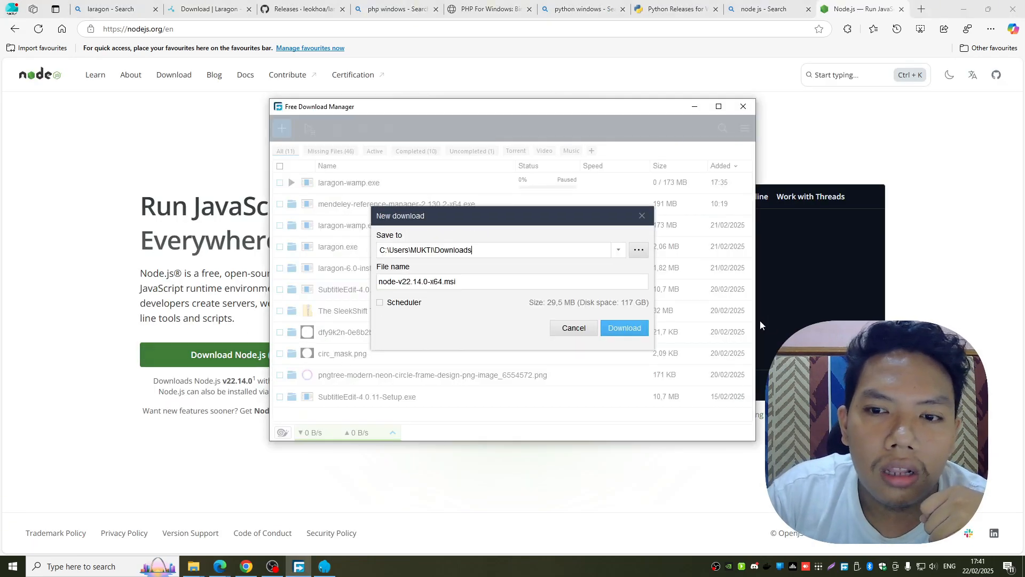
pyautogui.click(574, 327)
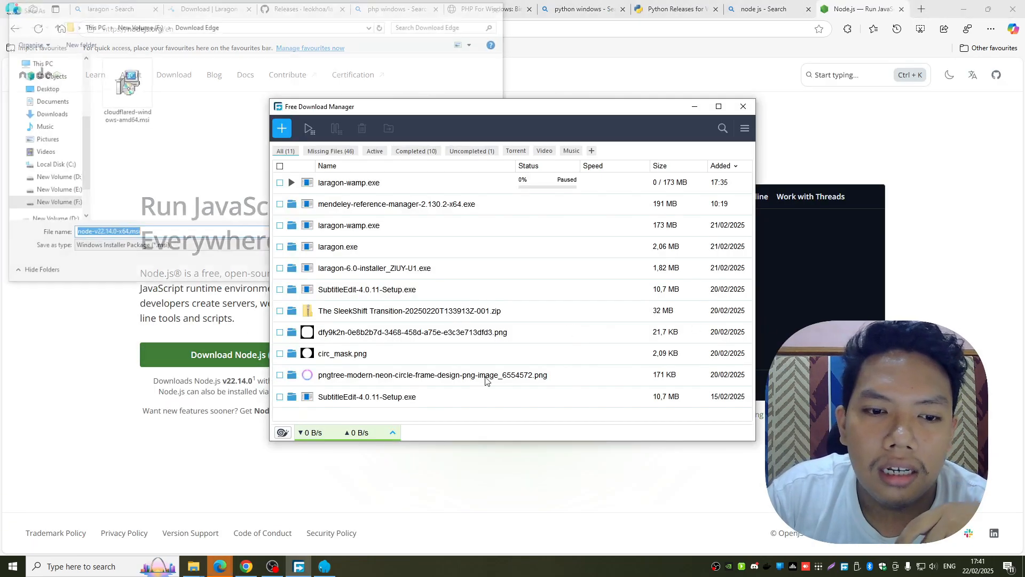
pyautogui.click(743, 107)
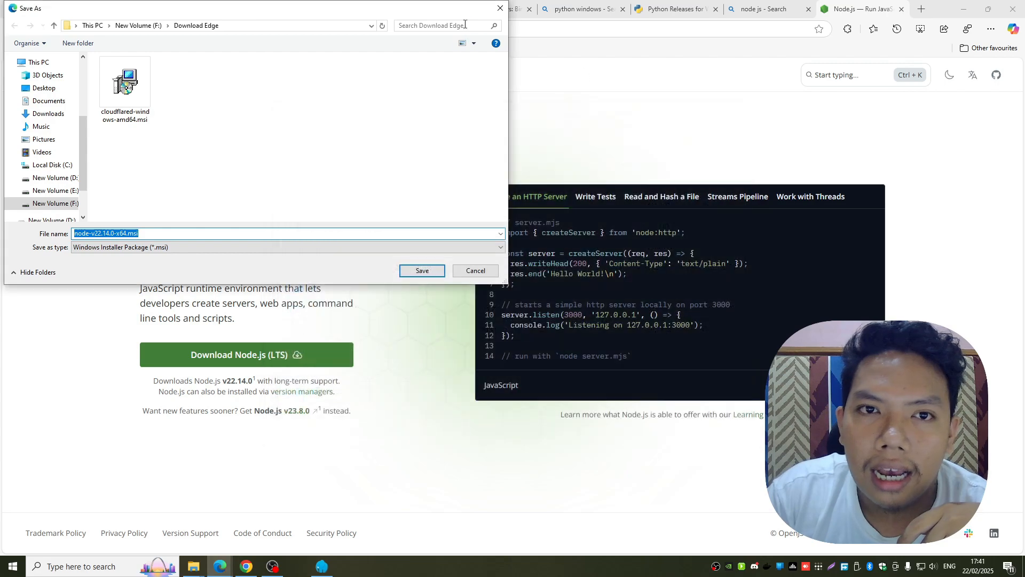
pyautogui.click(500, 8)
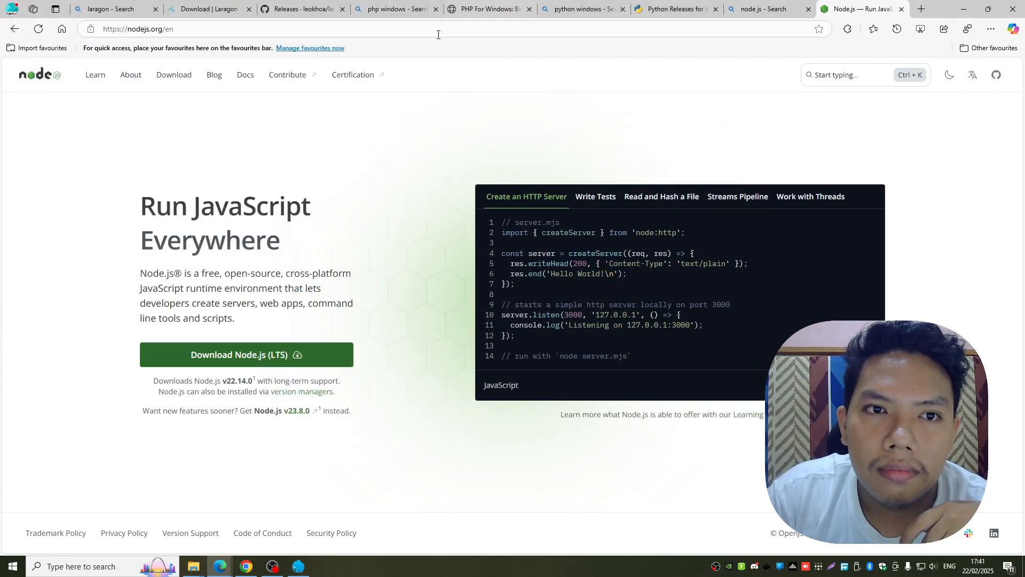
# - Download the Node.js v22.14.0 standalone binary zip for Windows x64 from the Node.js download page
pyautogui.click(185, 76)
pyautogui.scroll(-1, 505, 225)
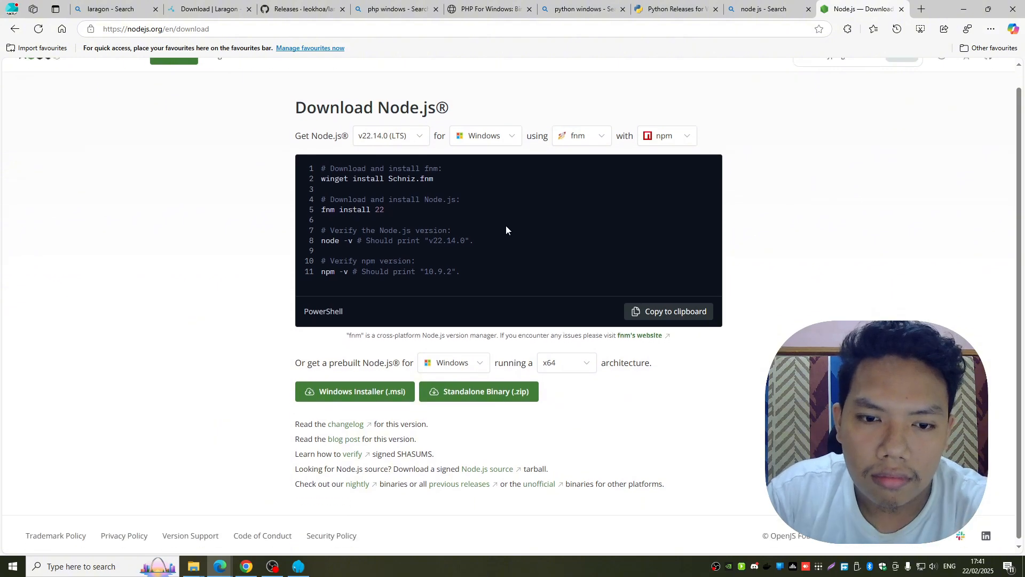
pyautogui.scroll(1, 499, 225)
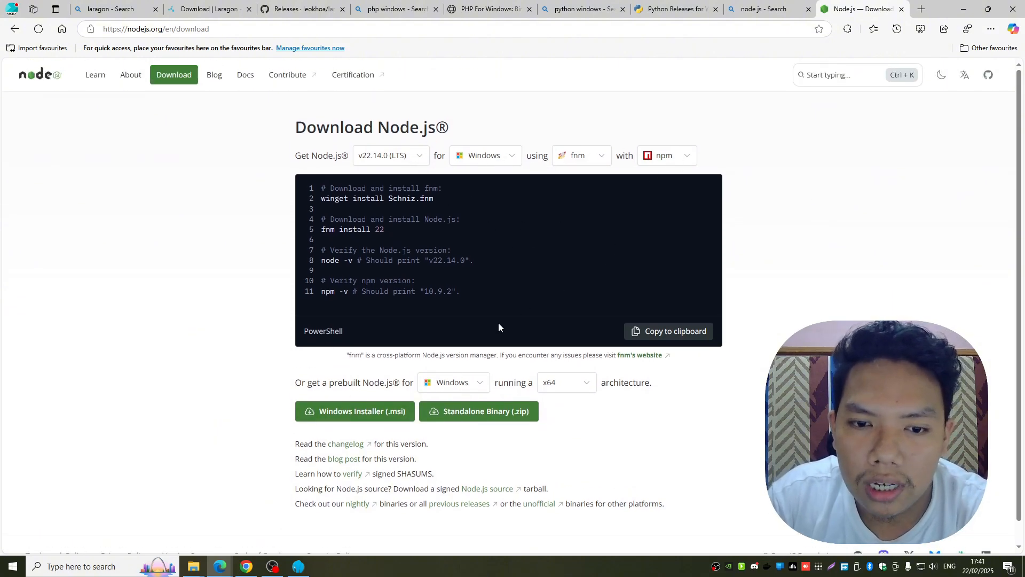
pyautogui.click(471, 388)
pyautogui.click(475, 382)
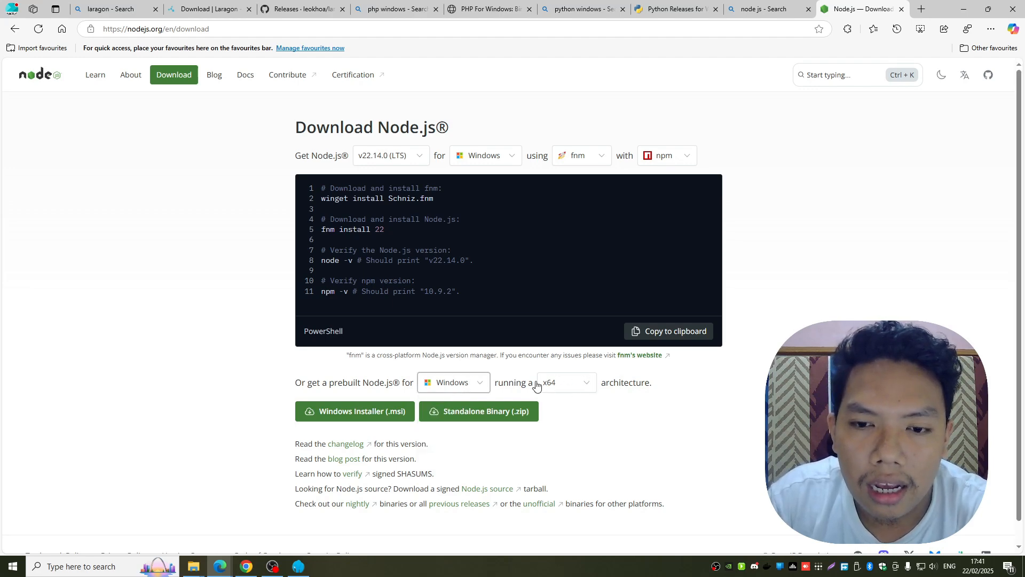
pyautogui.click(576, 385)
pyautogui.click(550, 407)
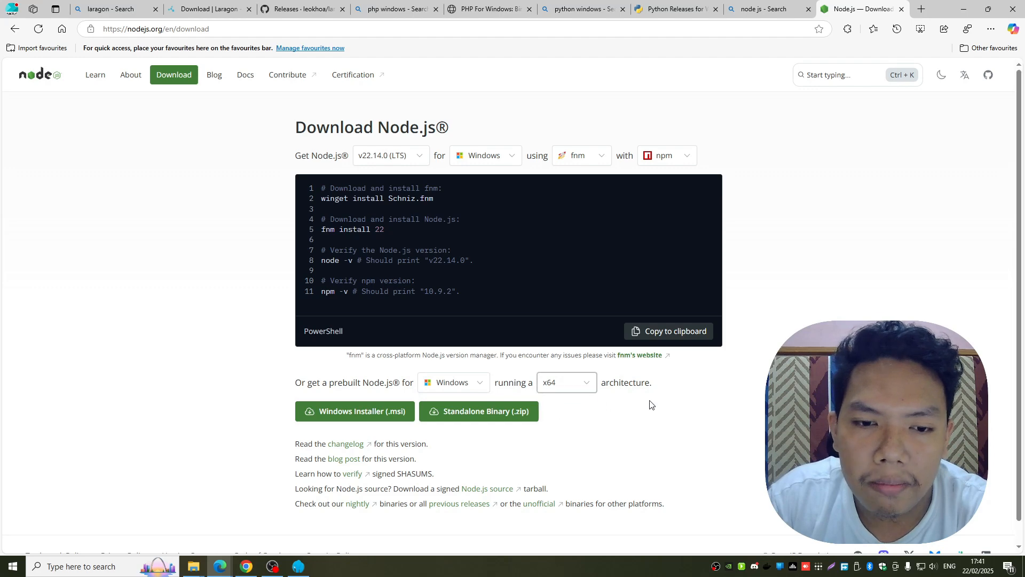
pyautogui.click(496, 416)
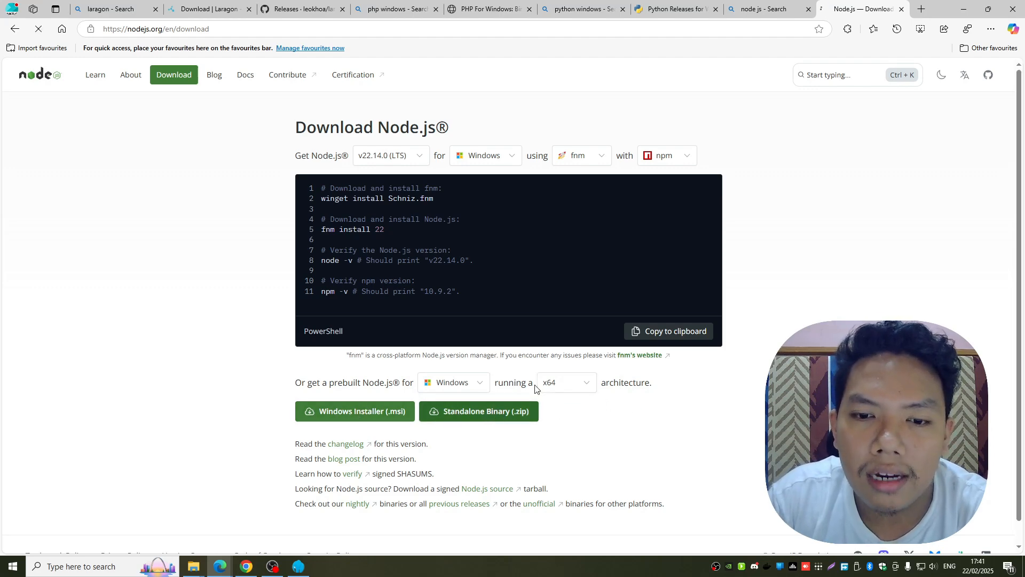
pyautogui.click(624, 328)
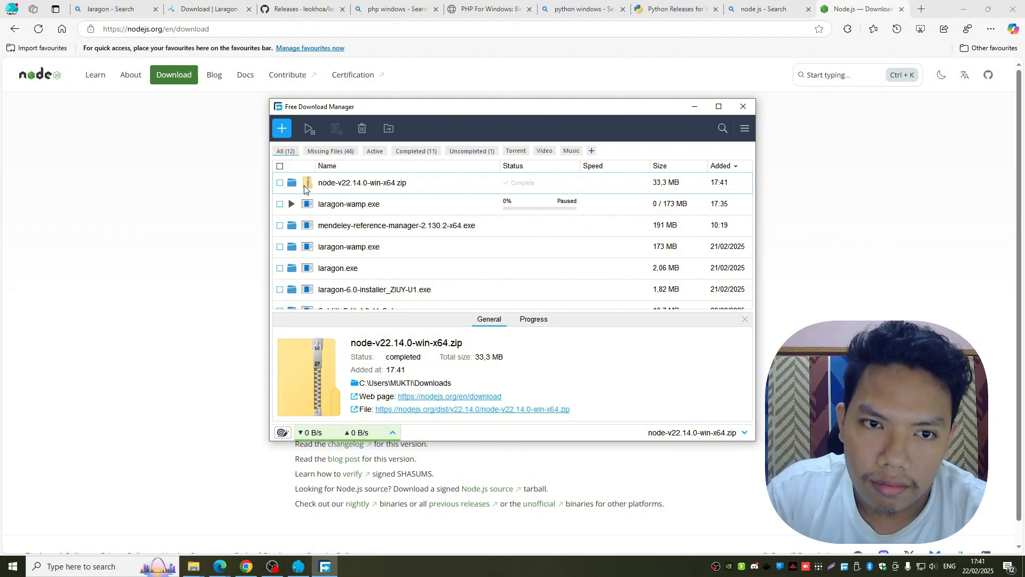
# - Move node-v22.14.0-win-x64.zip from Downloads into the laragon\bin\nodejs folder on drive F in File Explorer
pyautogui.click(293, 183)
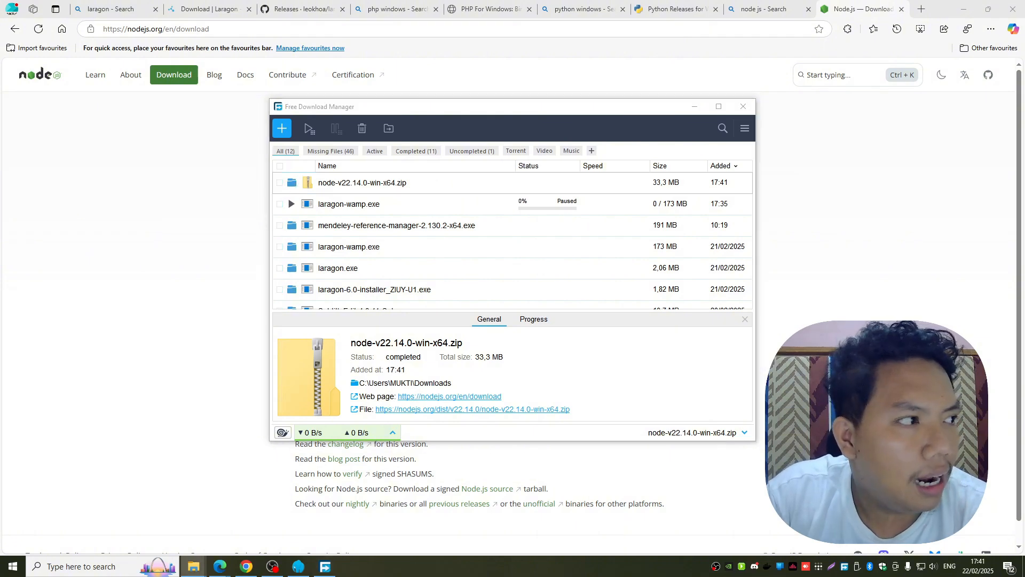
pyautogui.moveTo(193, 565)
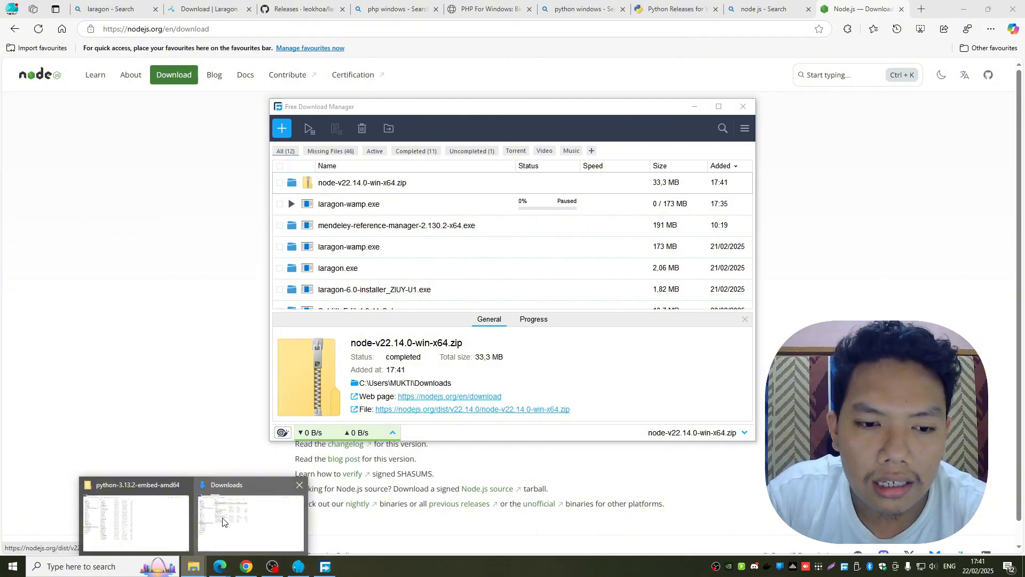
pyautogui.click(167, 513)
pyautogui.click(208, 35)
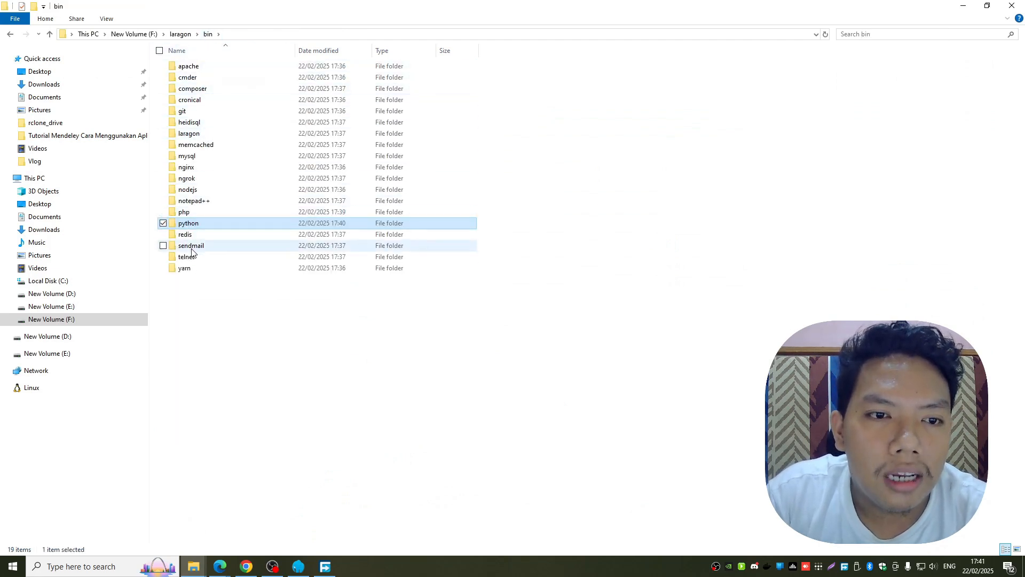
pyautogui.doubleClick(188, 189)
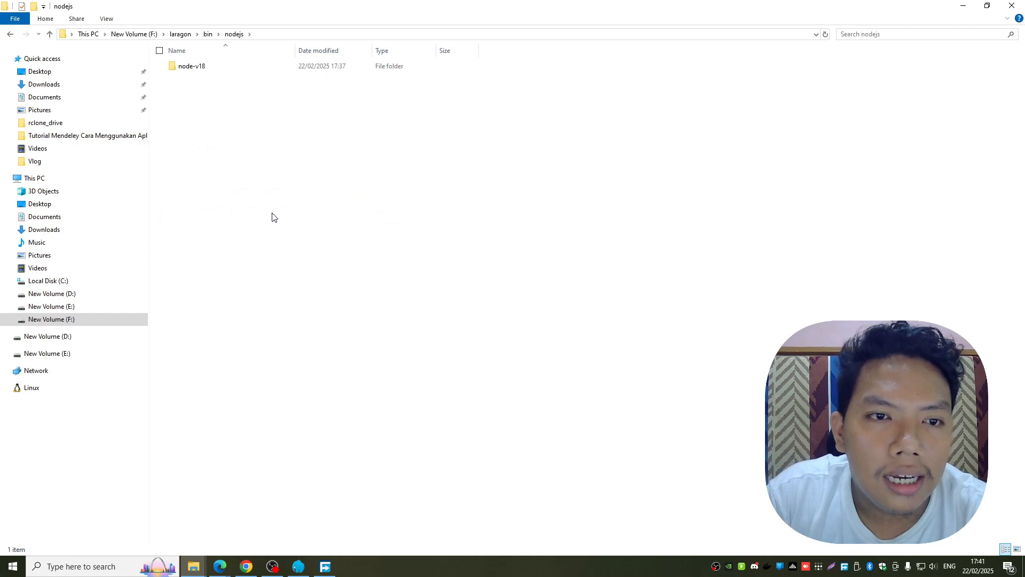
pyautogui.hotkey('ctrl', 'v')
# - Extract node-v22.14.0-win-x64.zip into the nodejs folder and open the extracted node-v22.14.0-win-x64 folder
pyautogui.rightClick(216, 77)
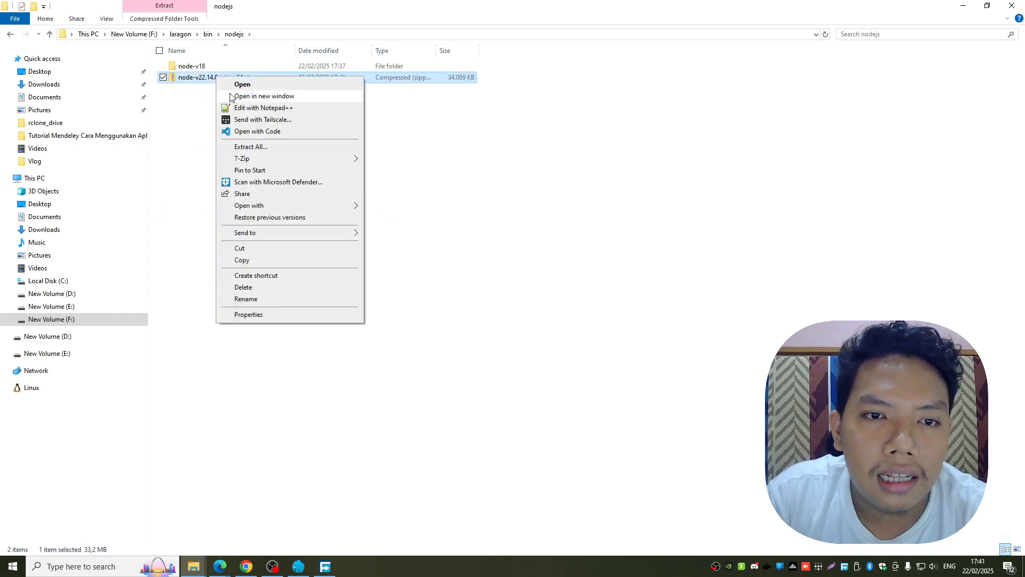
pyautogui.click(275, 152)
pyautogui.click(668, 163)
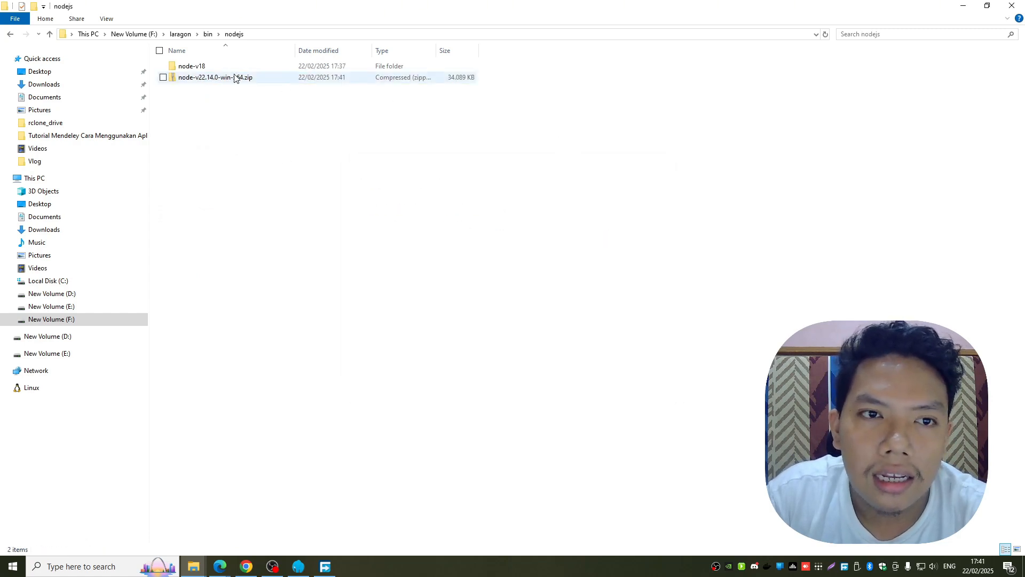
pyautogui.rightClick(234, 78)
pyautogui.moveTo(284, 158)
pyautogui.click(467, 205)
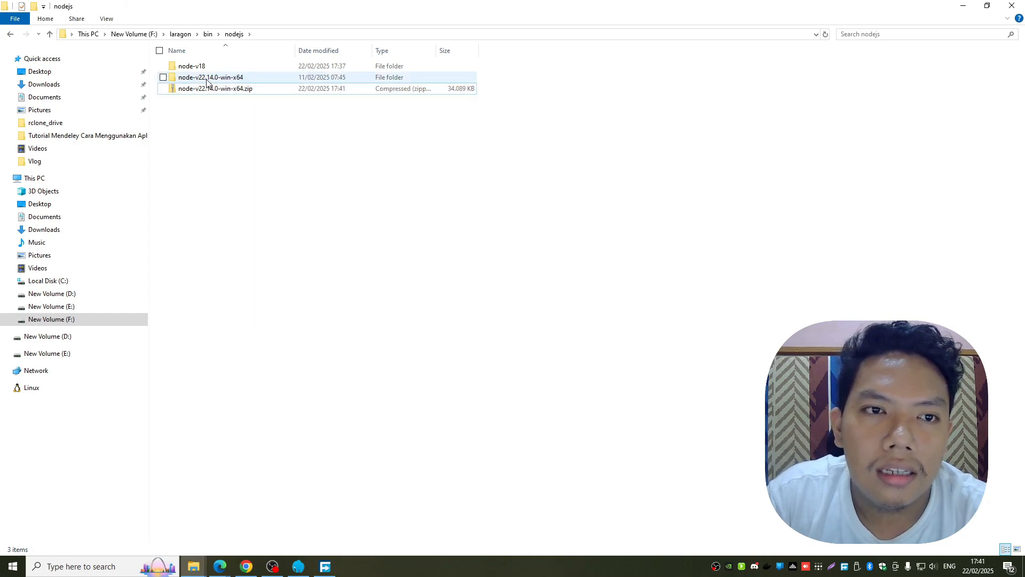
pyautogui.doubleClick(224, 78)
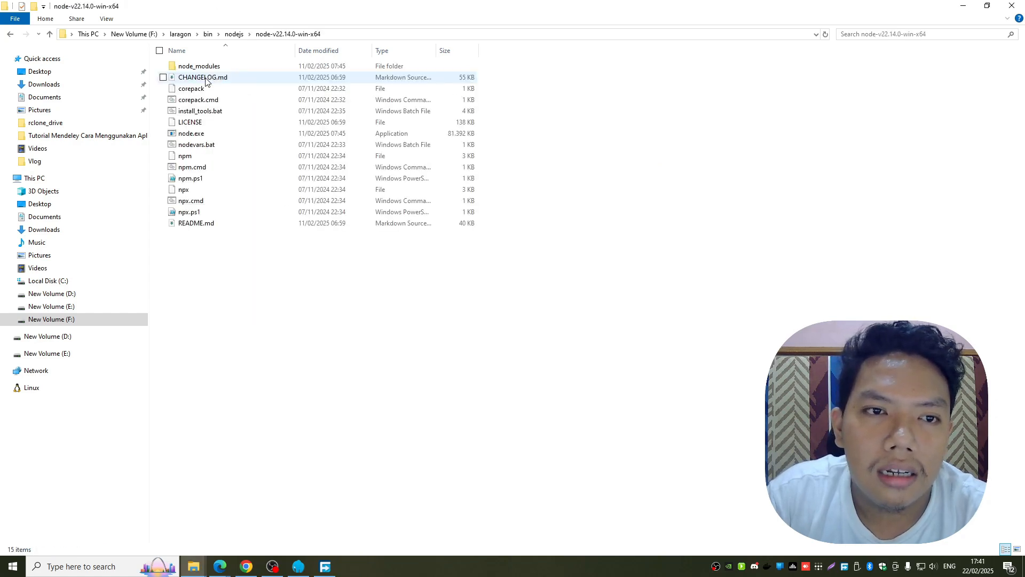
# - Switch to Laragon and set its Node.js version to node-v22.14.0-win-x64
pyautogui.click(299, 566)
pyautogui.click(400, 179)
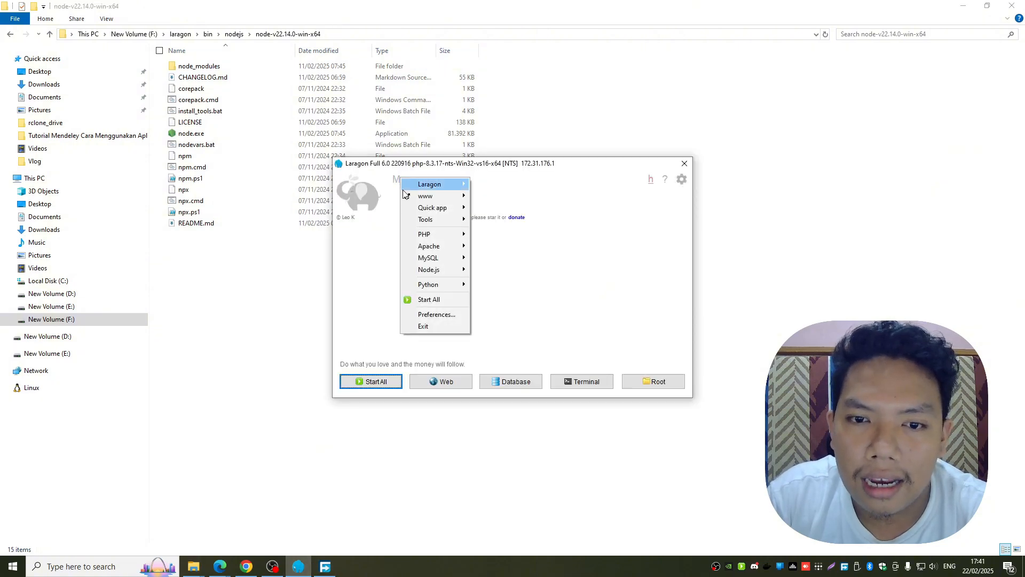
pyautogui.moveTo(438, 270)
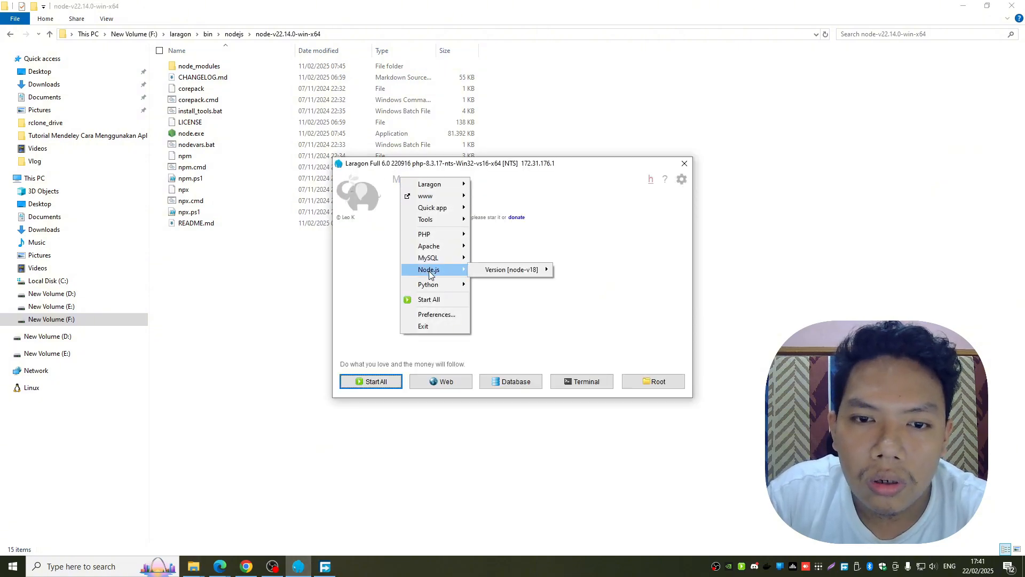
pyautogui.moveTo(504, 269)
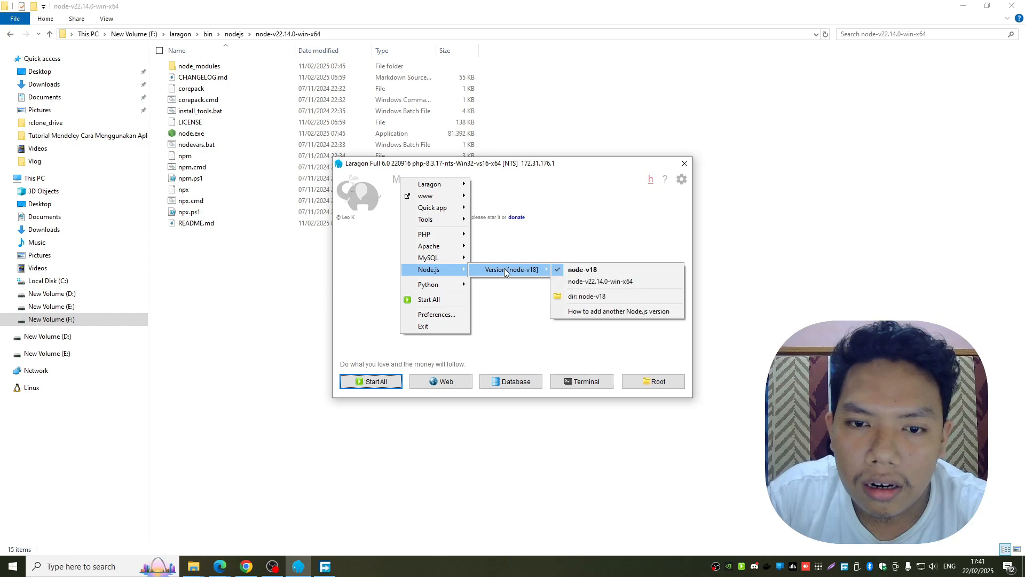
pyautogui.click(584, 281)
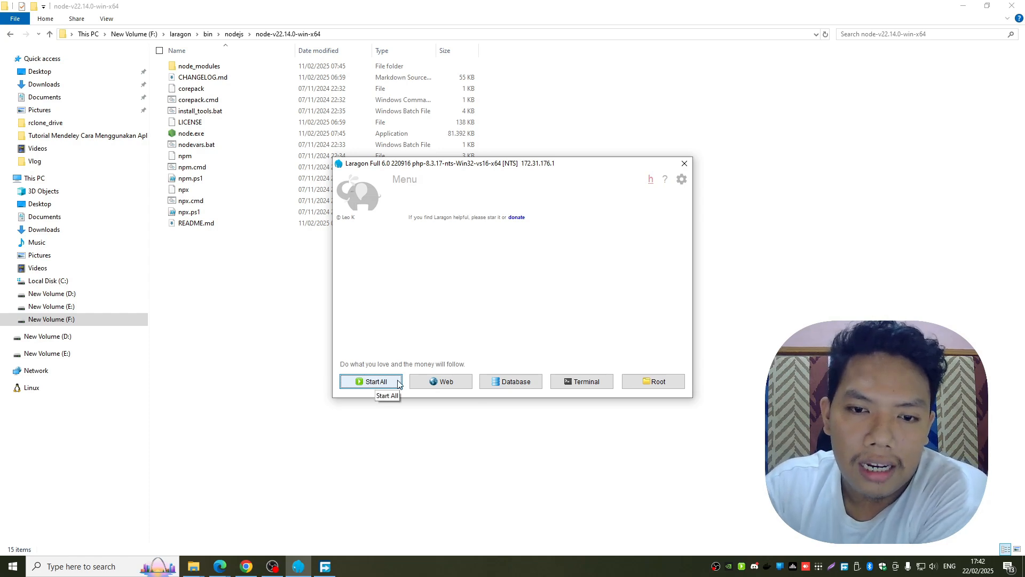
# - Switch Laragon's document root to the existing F:\www folder
pyautogui.click(450, 386)
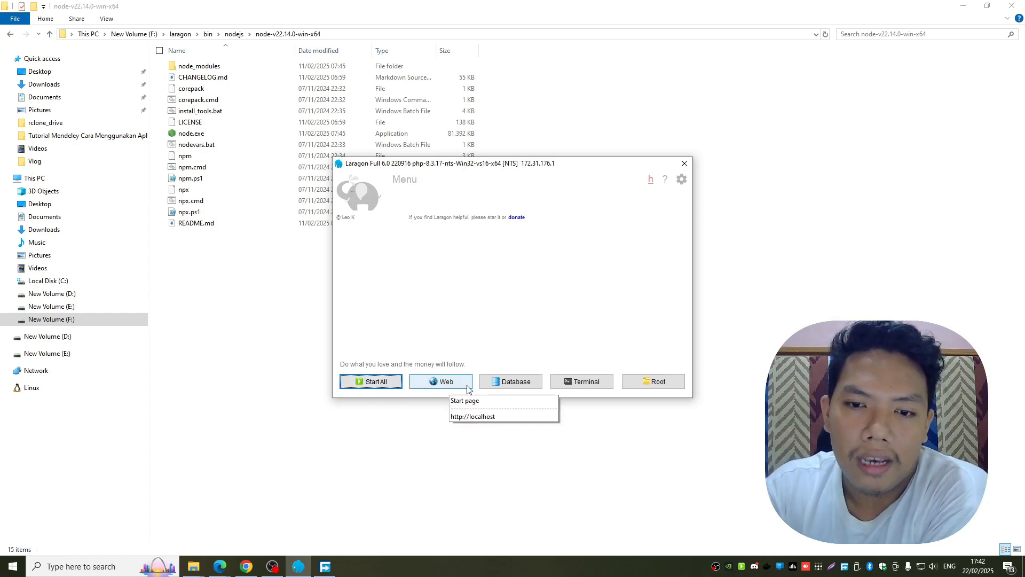
pyautogui.click(415, 180)
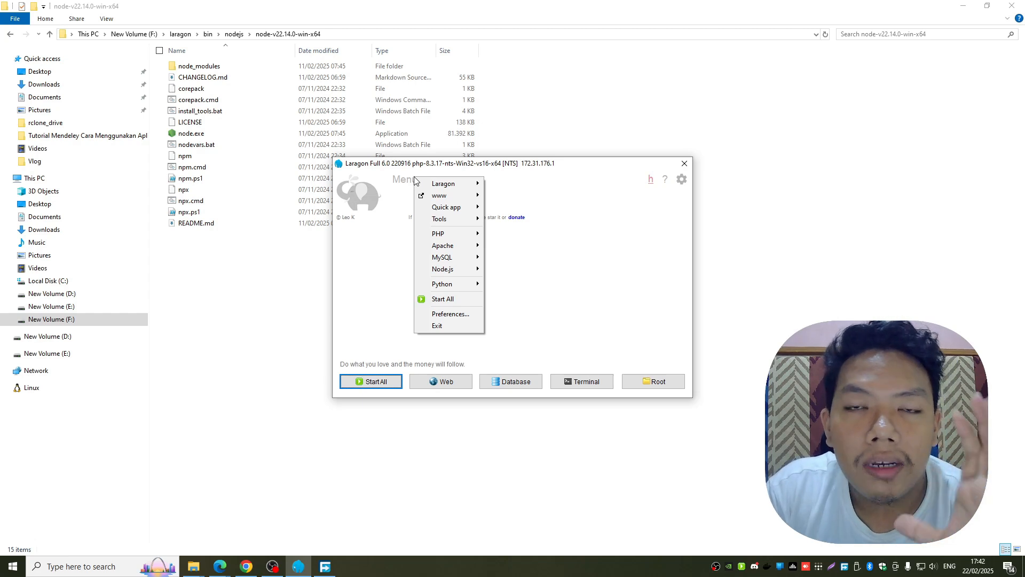
pyautogui.click(1001, 465)
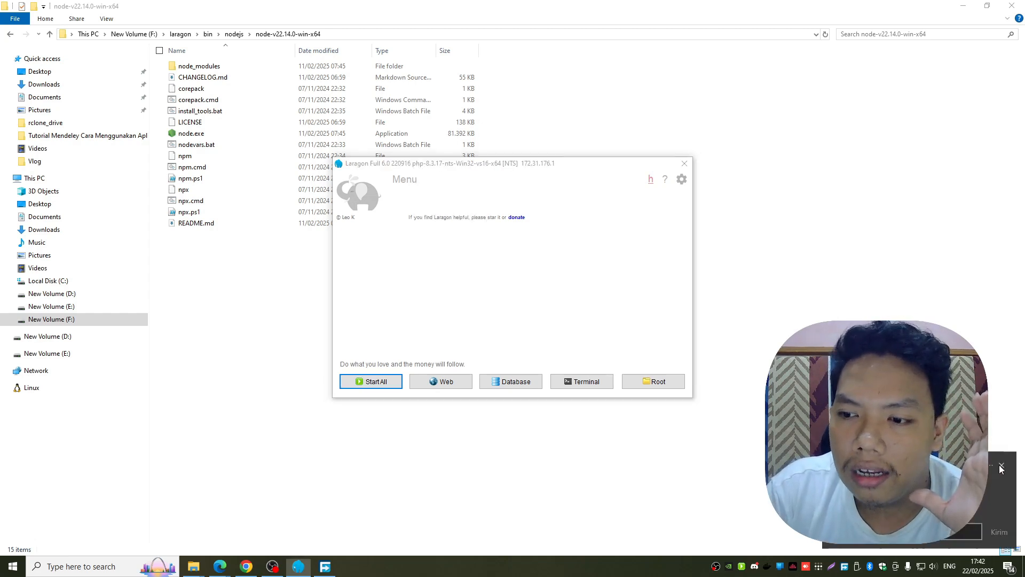
pyautogui.click(411, 181)
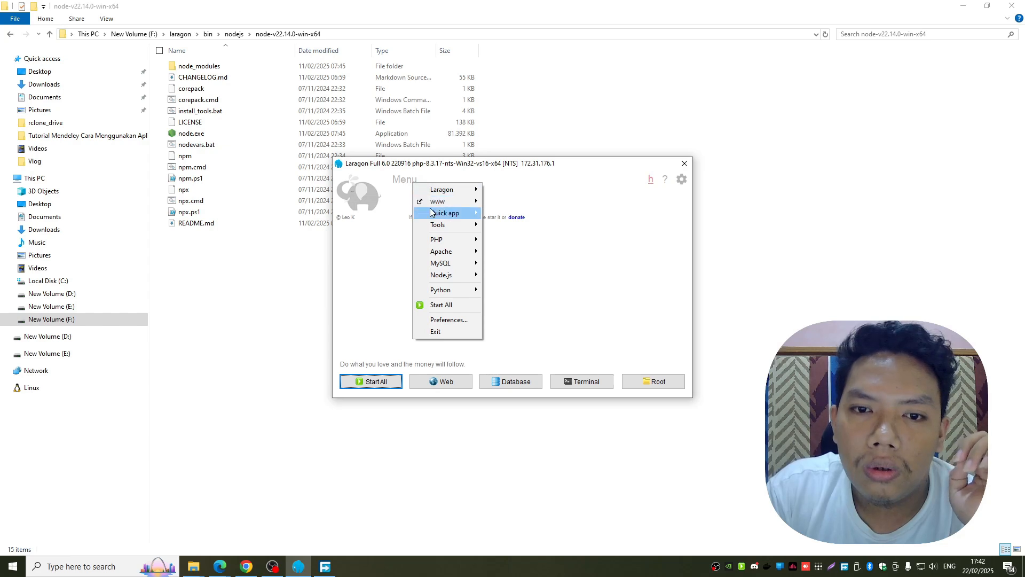
pyautogui.moveTo(438, 204)
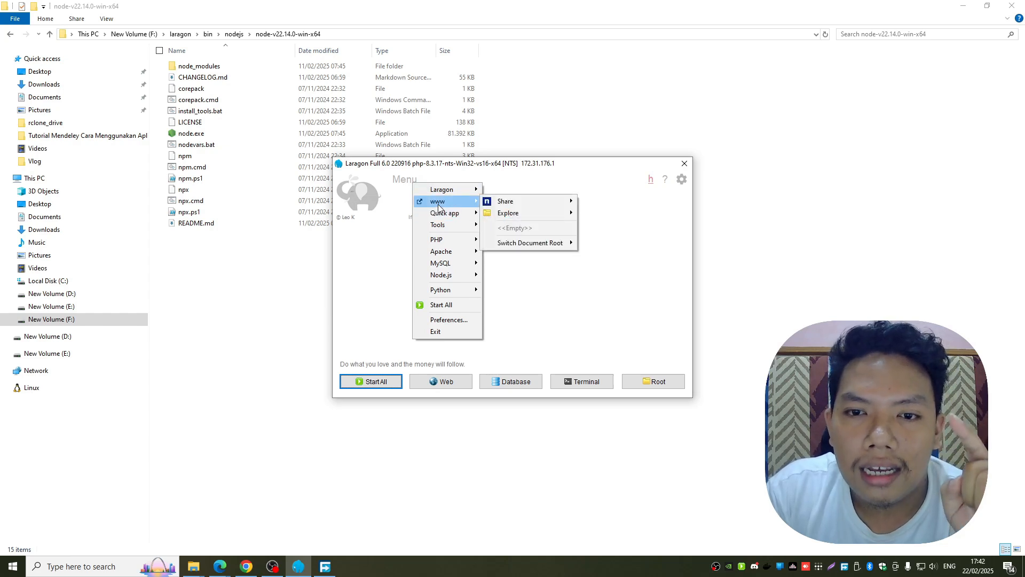
pyautogui.moveTo(539, 243)
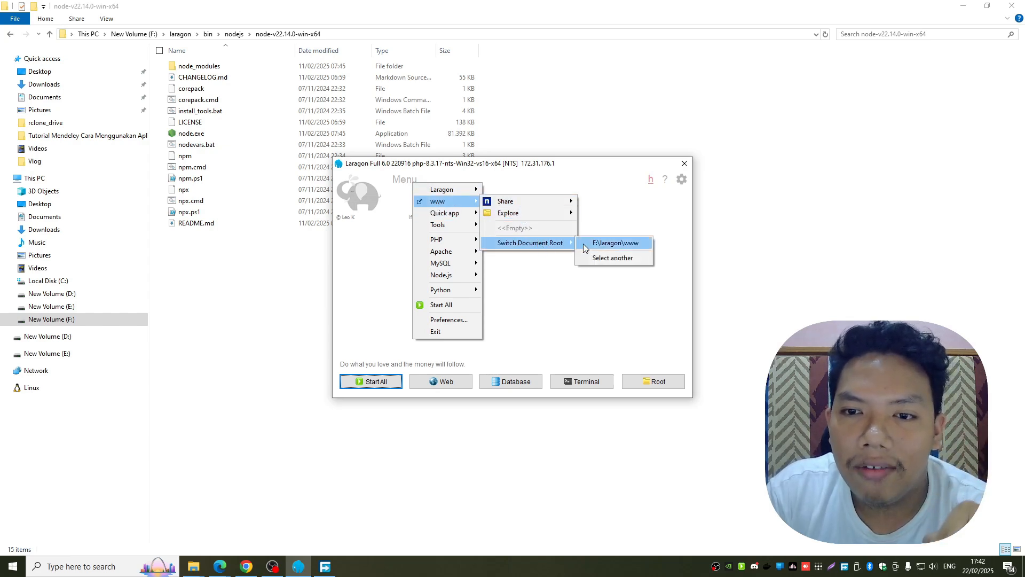
pyautogui.click(624, 256)
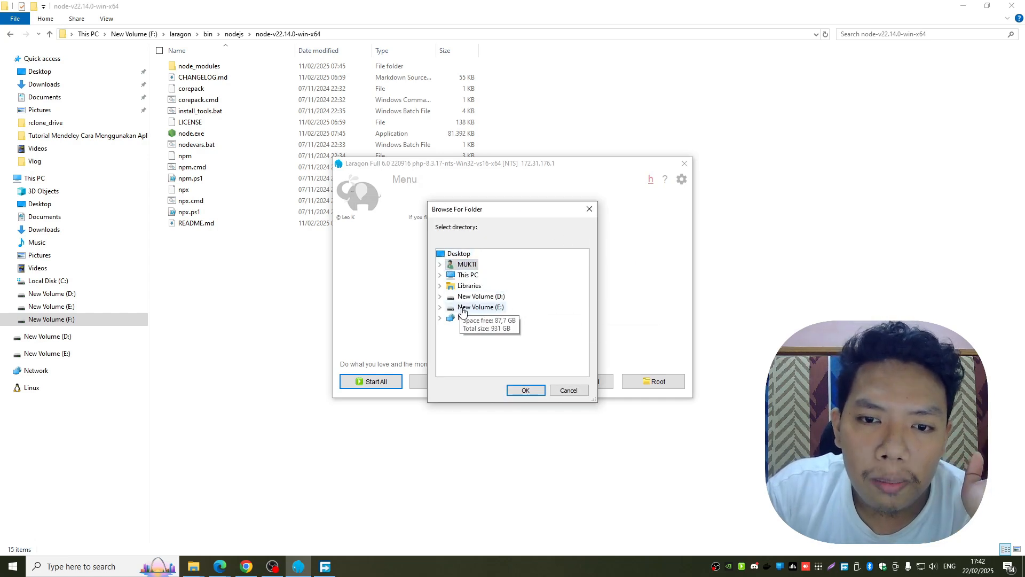
pyautogui.doubleClick(465, 276)
pyautogui.scroll(-1, 513, 347)
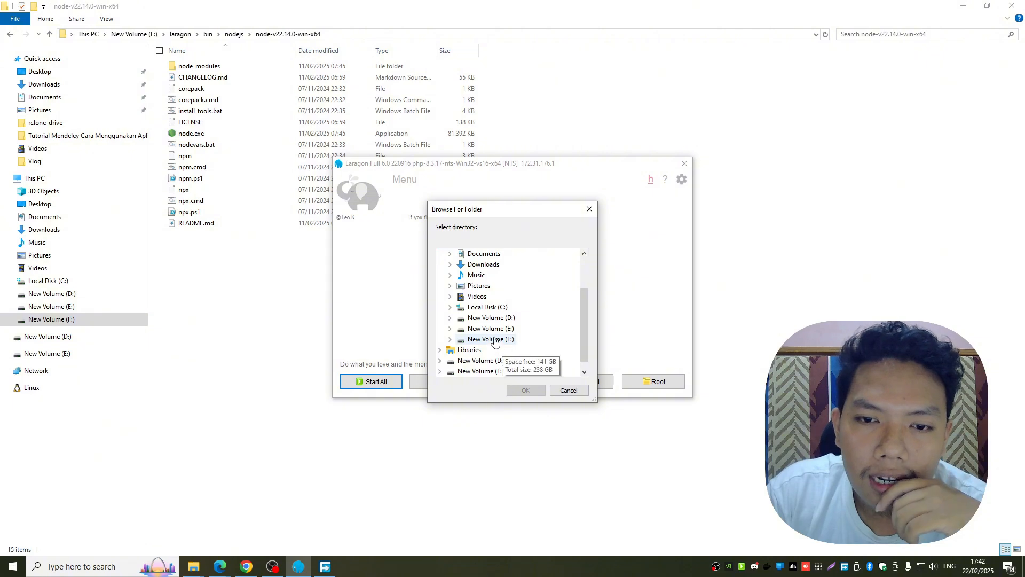
pyautogui.doubleClick(491, 337)
pyautogui.scroll(-1, 505, 363)
pyautogui.doubleClick(487, 340)
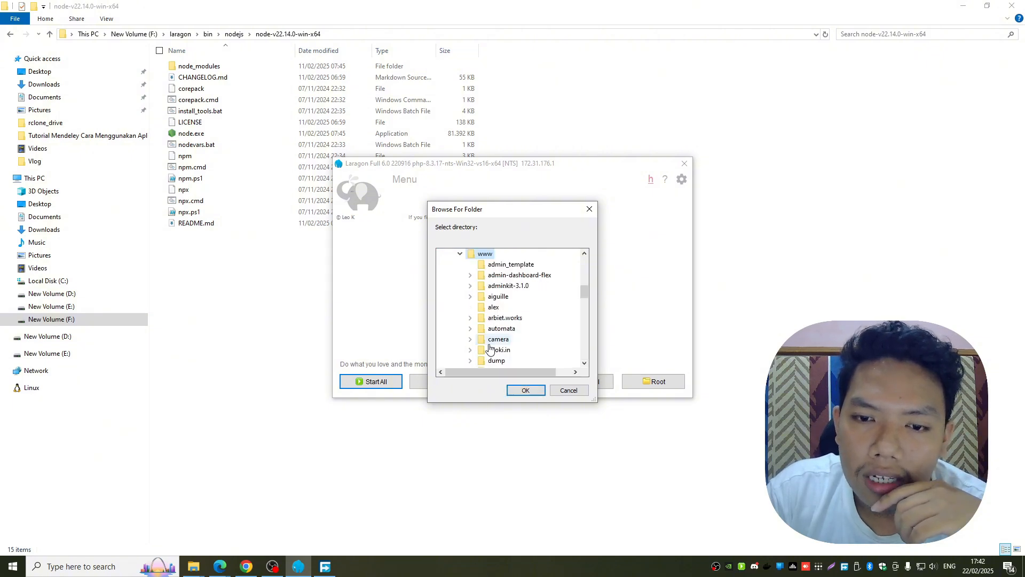
pyautogui.click(526, 390)
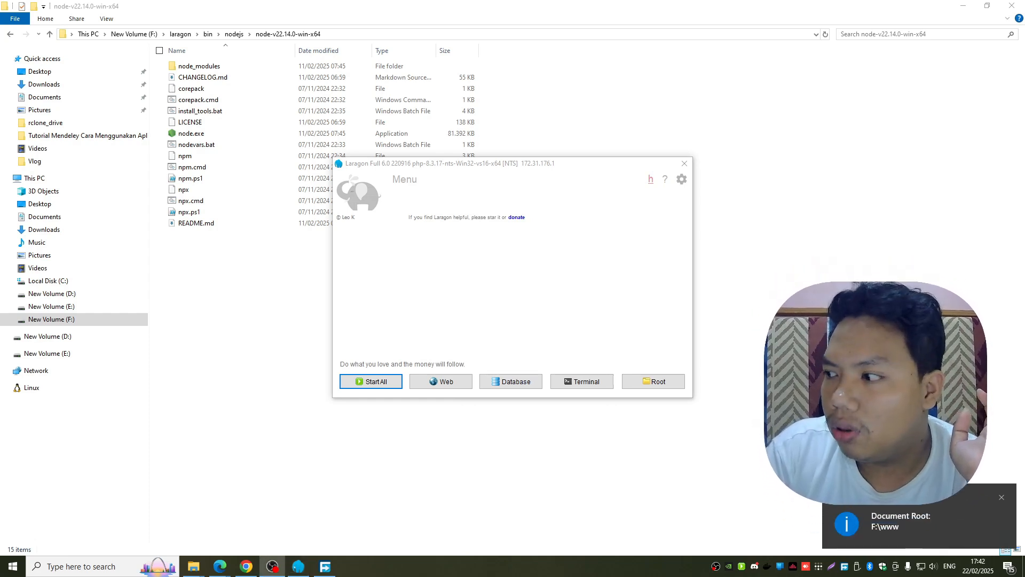
# - Try to open the sekolahrekomendasi-smpn1kediri project from Laragon's www project list
pyautogui.click(416, 182)
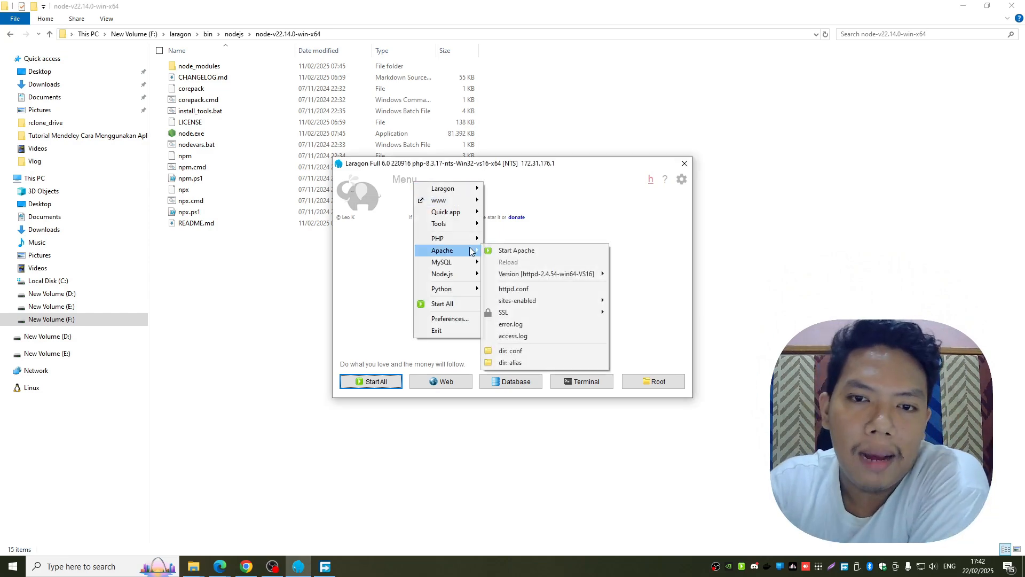
pyautogui.moveTo(448, 200)
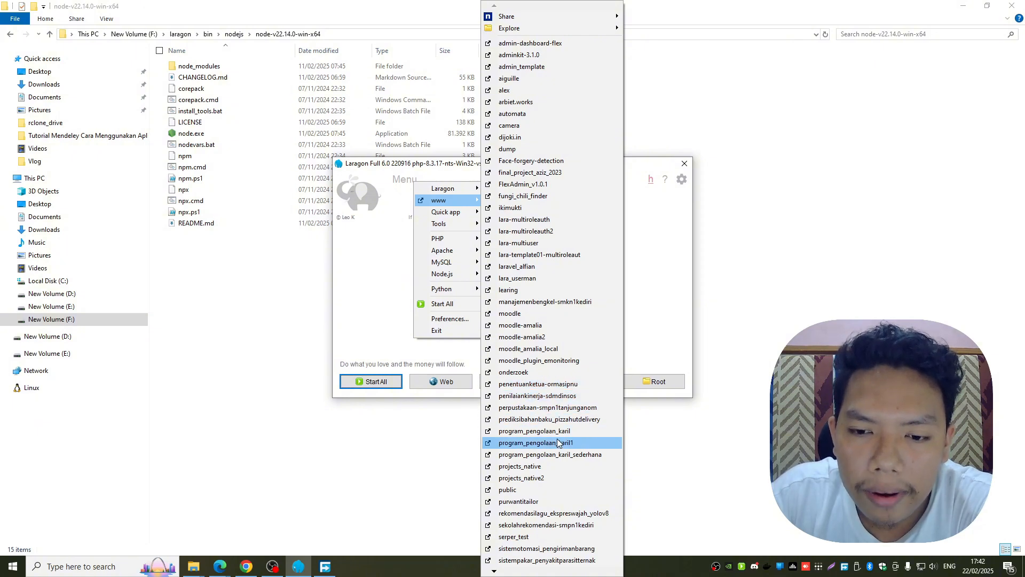
pyautogui.click(567, 529)
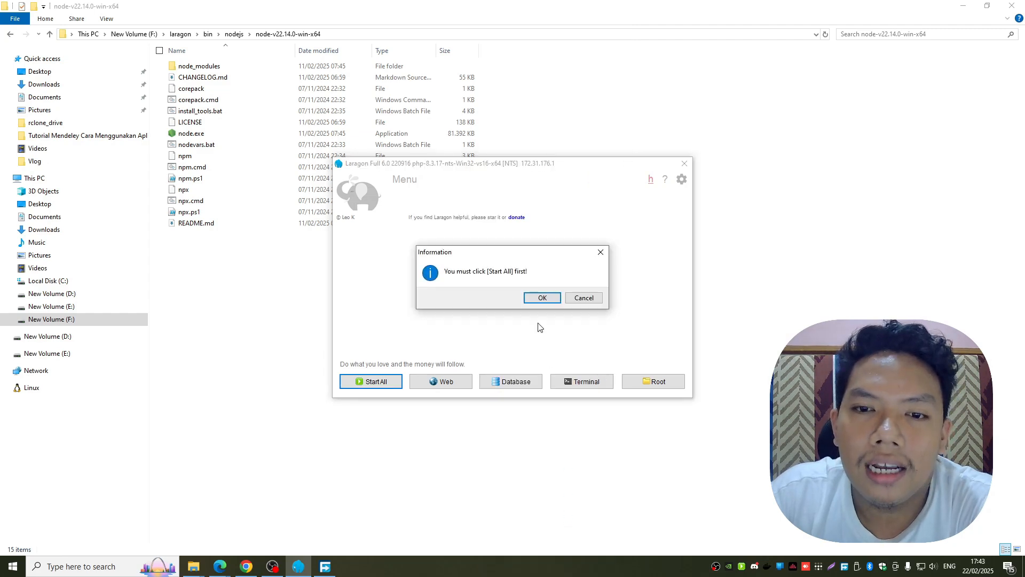
pyautogui.click(542, 298)
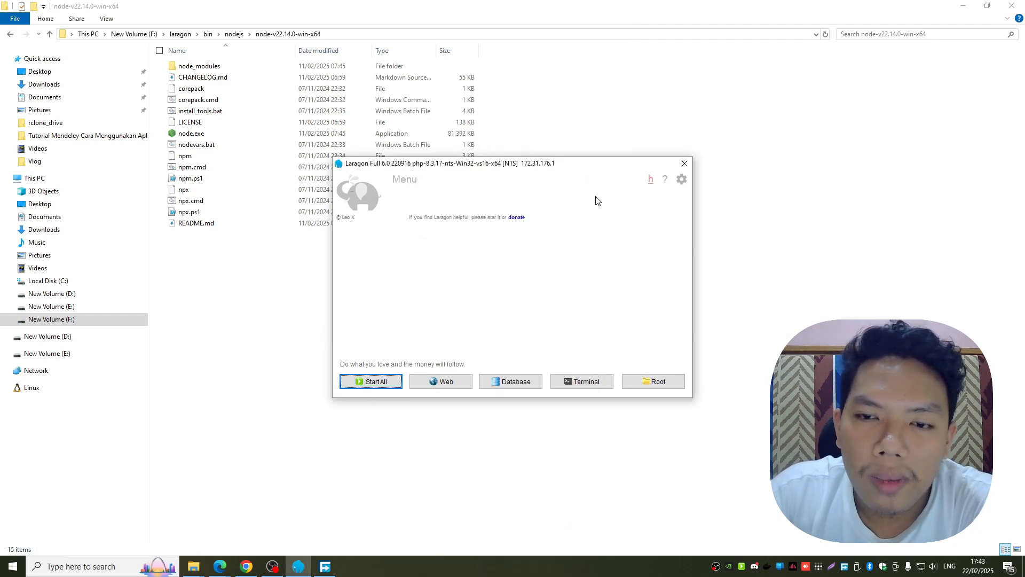
# - Enable SSL on port 443 for Apache in Laragon's service and port preferences
pyautogui.click(681, 180)
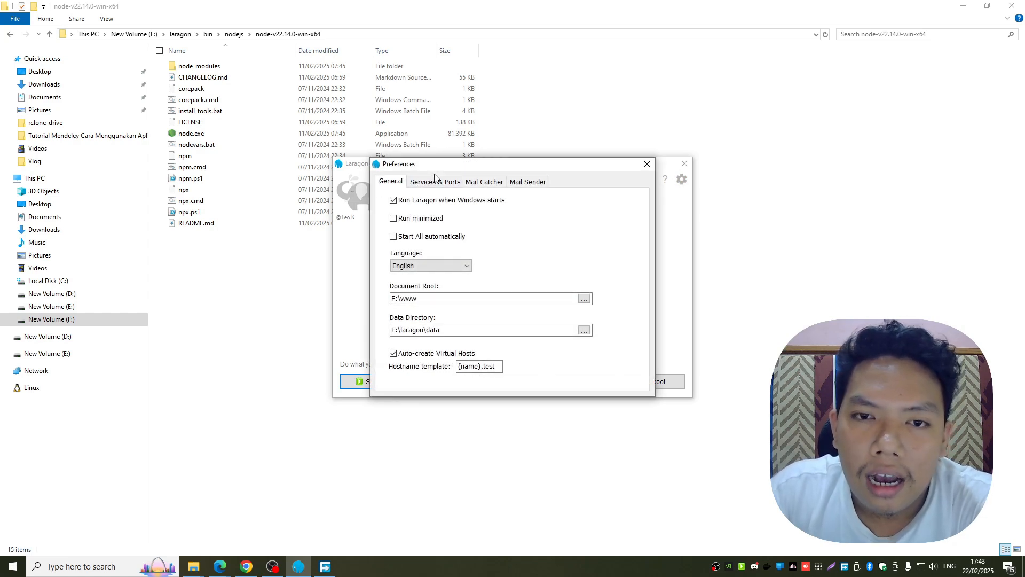
pyautogui.moveTo(474, 173); pyautogui.dragTo(624, 189)
pyautogui.click(588, 198)
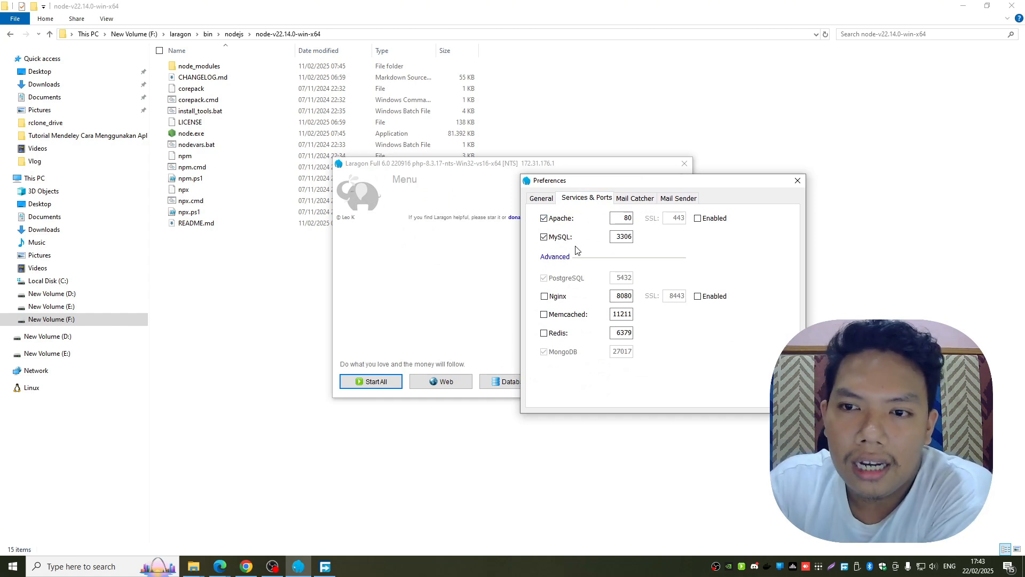
pyautogui.click(698, 219)
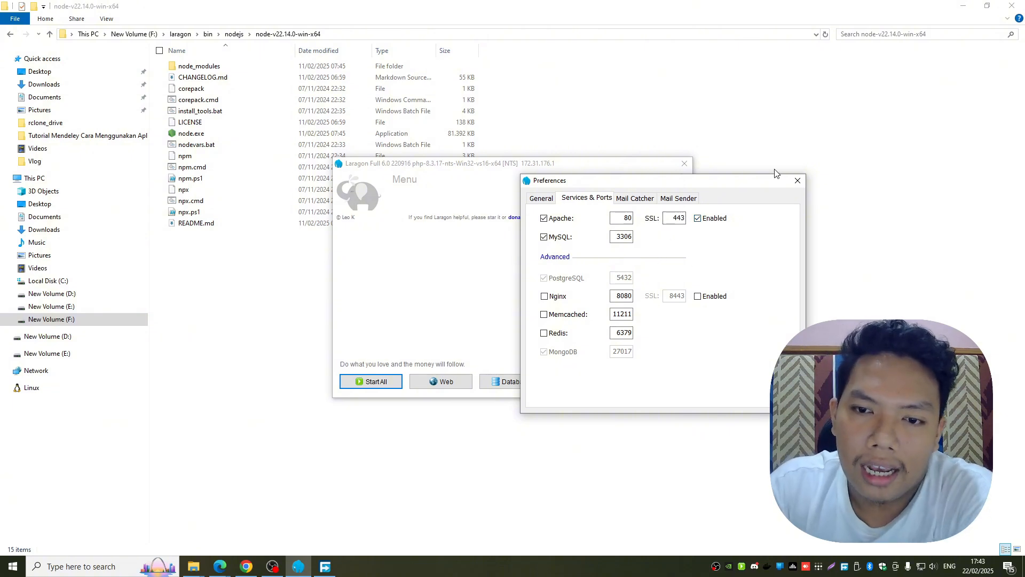
pyautogui.click(797, 180)
# - Start all Laragon services and allow Apache HTTP Server through the Windows firewall on private networks
pyautogui.click(372, 382)
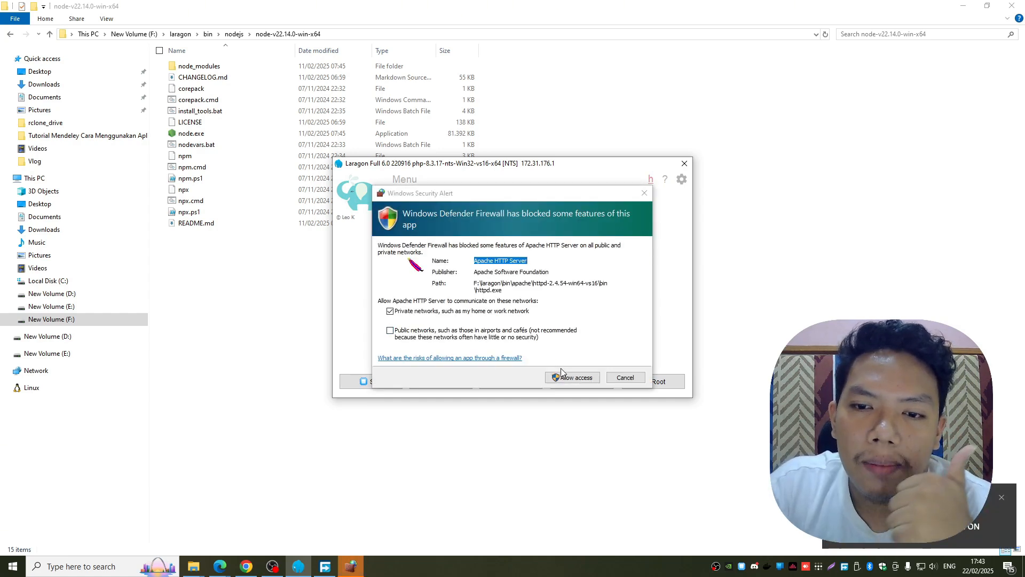
pyautogui.click(570, 378)
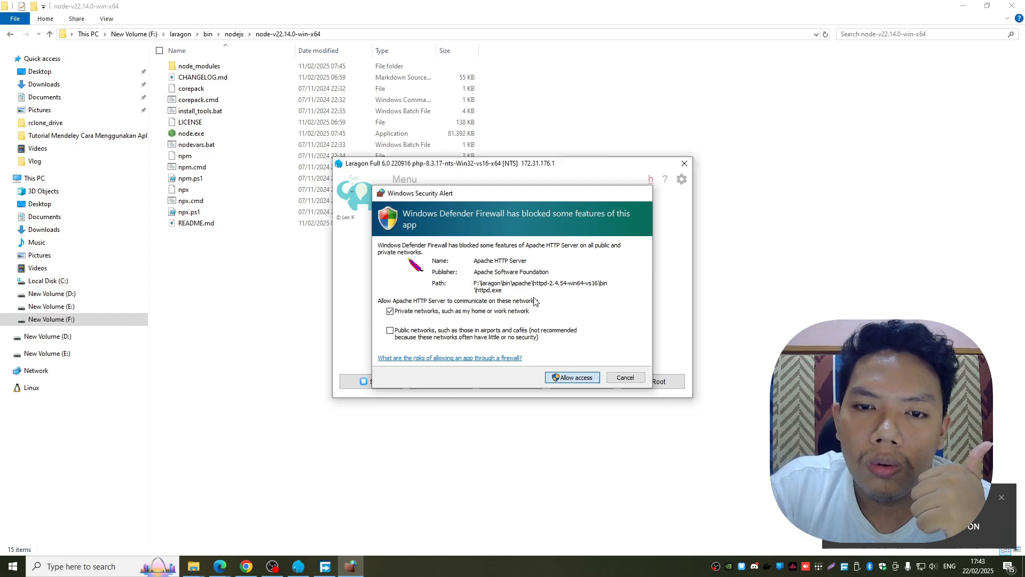
pyautogui.click(574, 377)
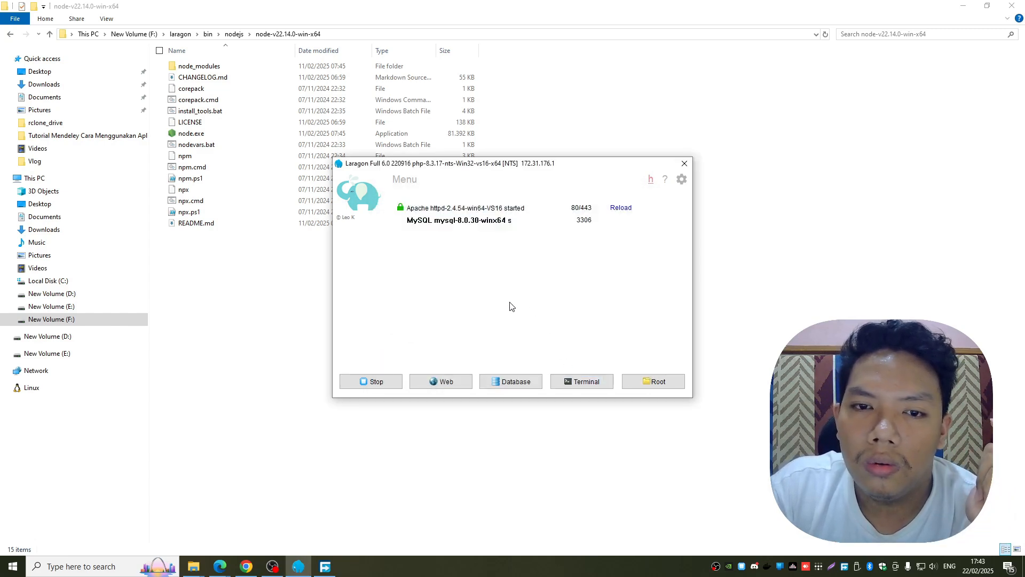
# - Test the web server by opening and closing the localhost page and launching the sekolahrekomendasi-smpn1kediri project site from Laragon
pyautogui.click(465, 380)
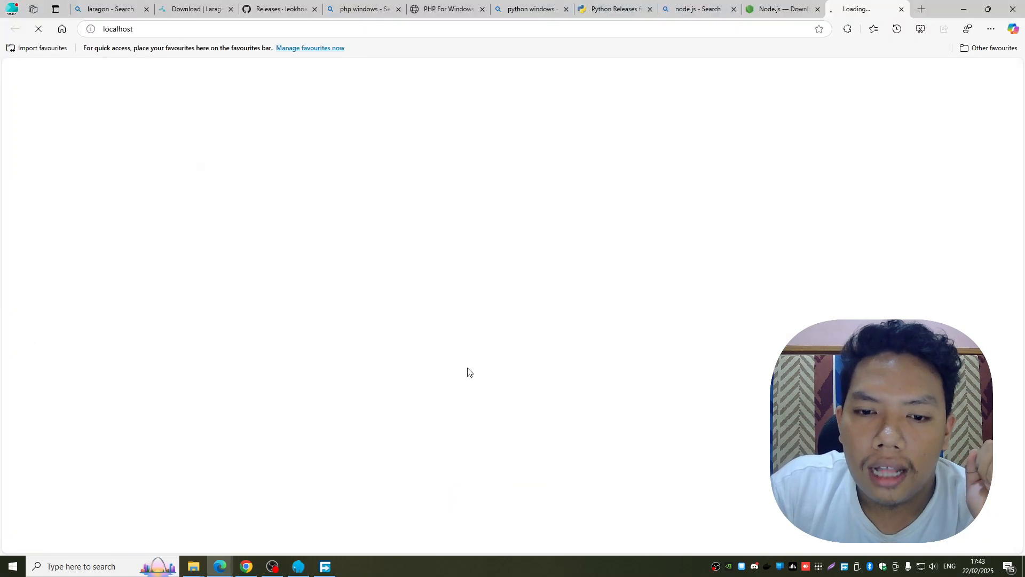
pyautogui.click(902, 9)
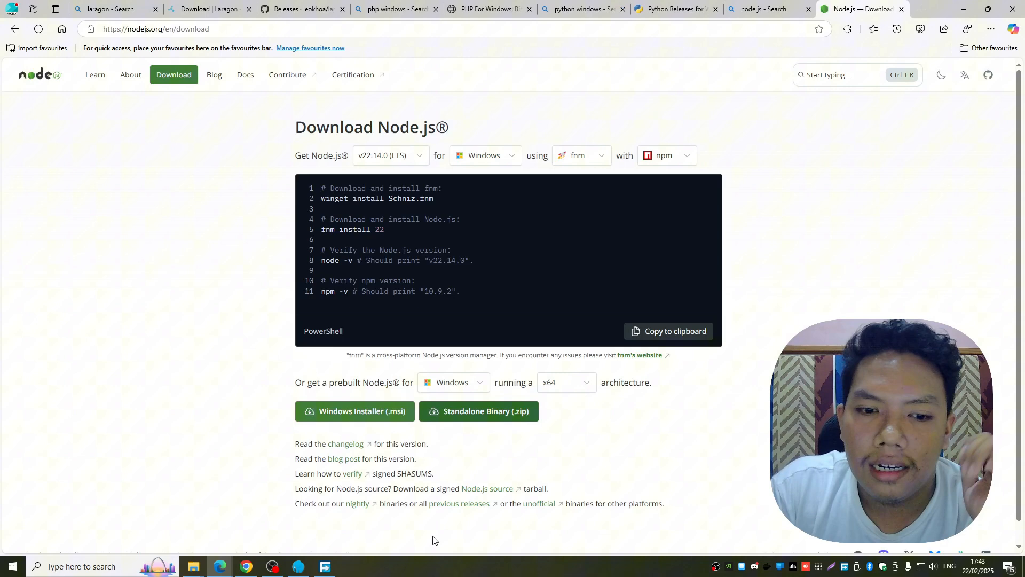
pyautogui.click(299, 566)
pyautogui.click(412, 187)
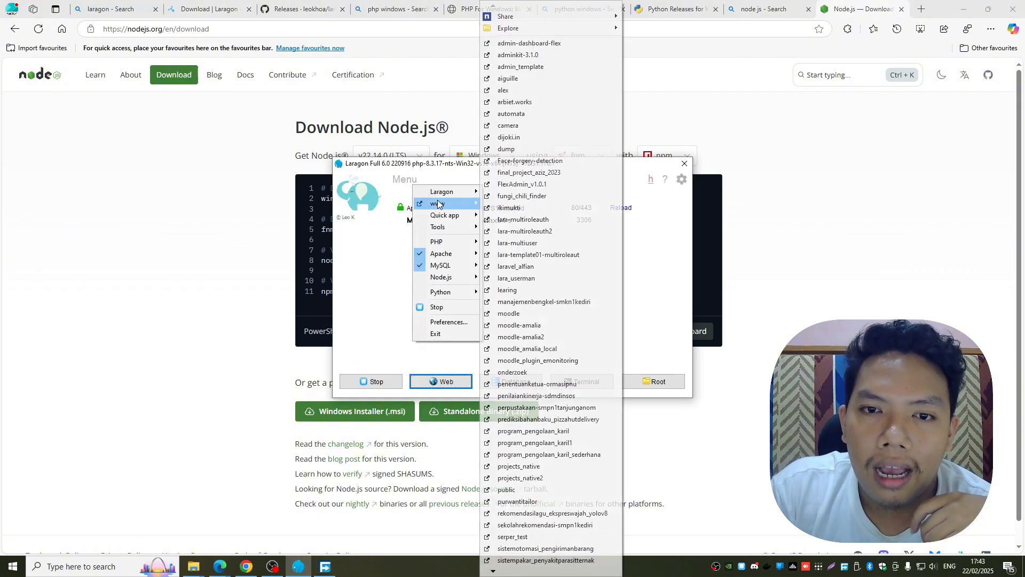
pyautogui.click(561, 525)
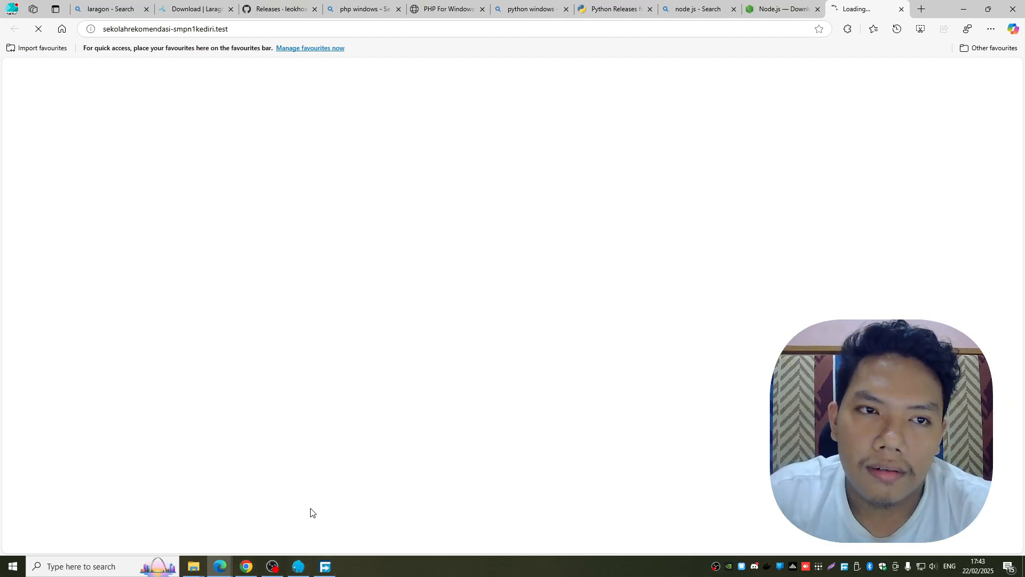
# - Test the manajemenbengkel-smkn1kediri project site by launching it from Laragon, and close both open project site tabs
pyautogui.click(298, 567)
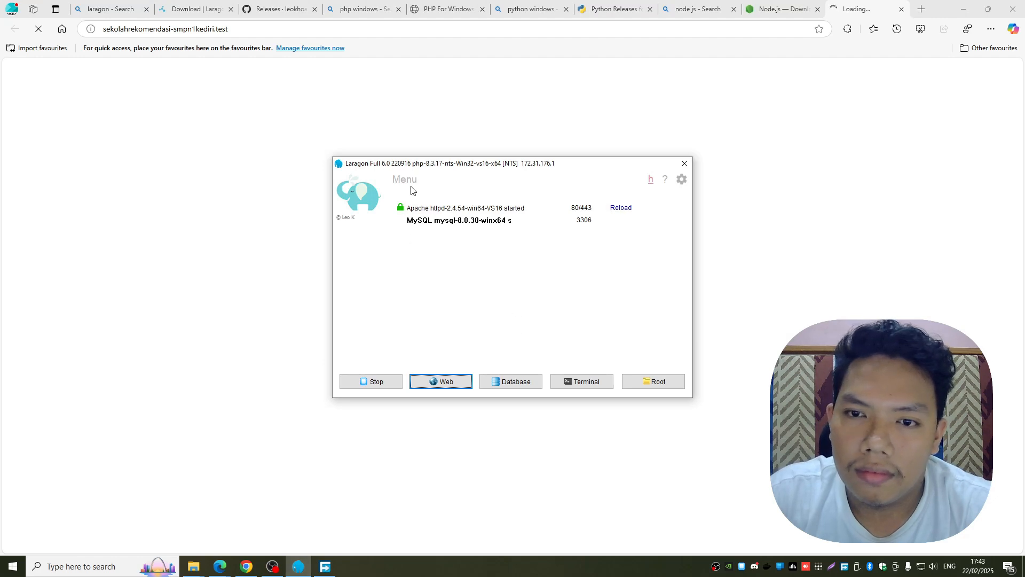
pyautogui.click(406, 182)
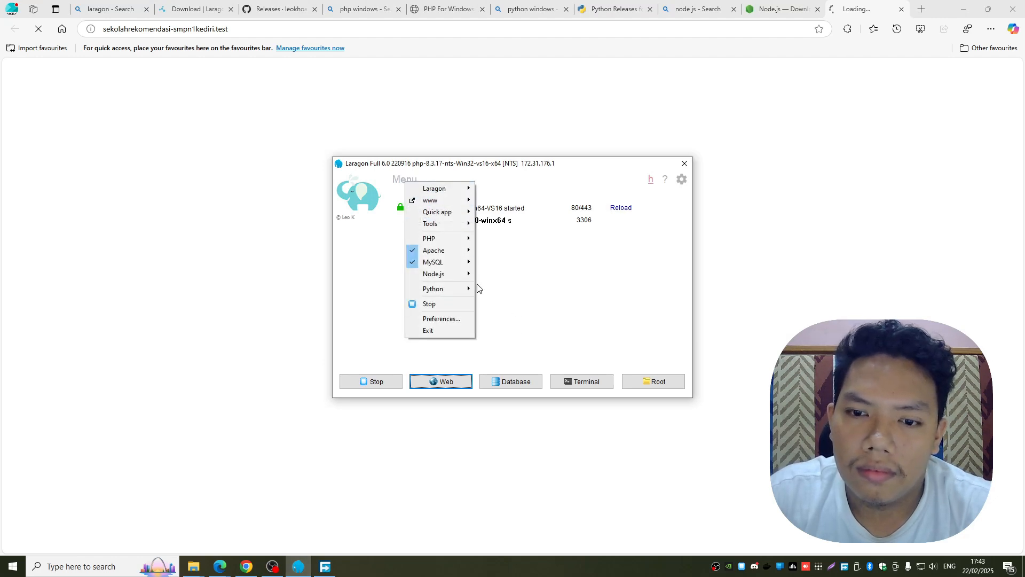
pyautogui.moveTo(442, 201)
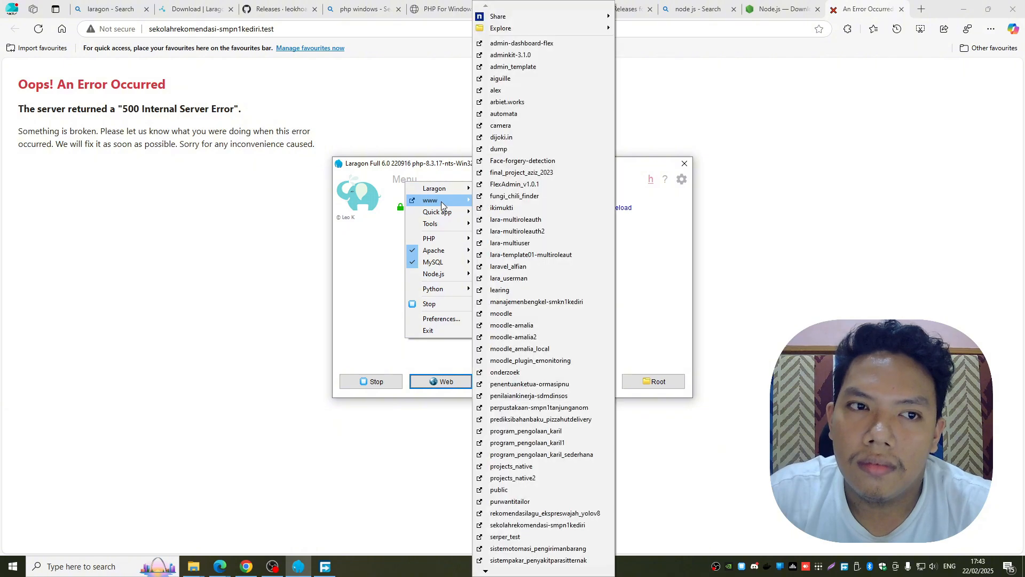
pyautogui.click(537, 307)
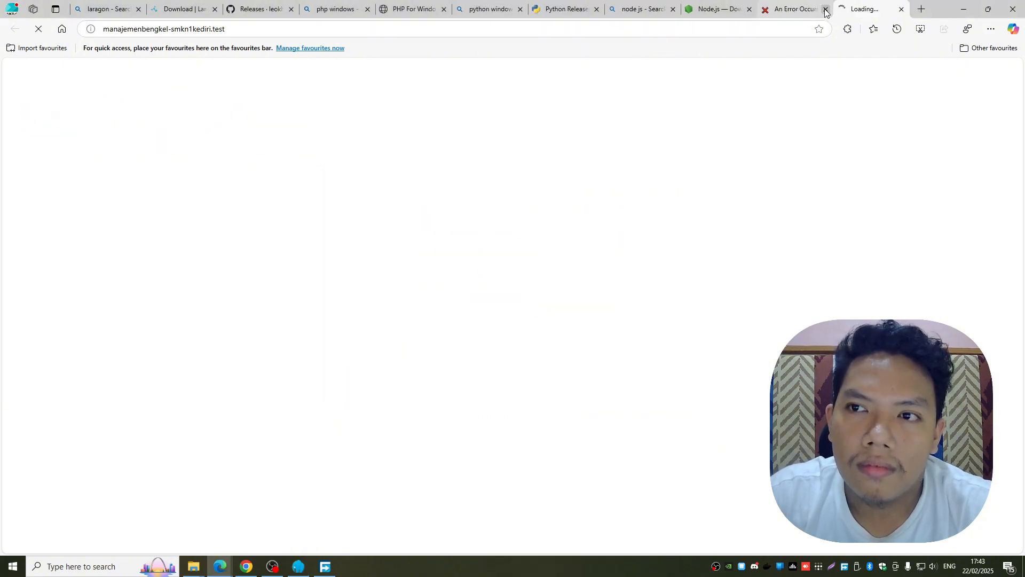
pyautogui.click(825, 10)
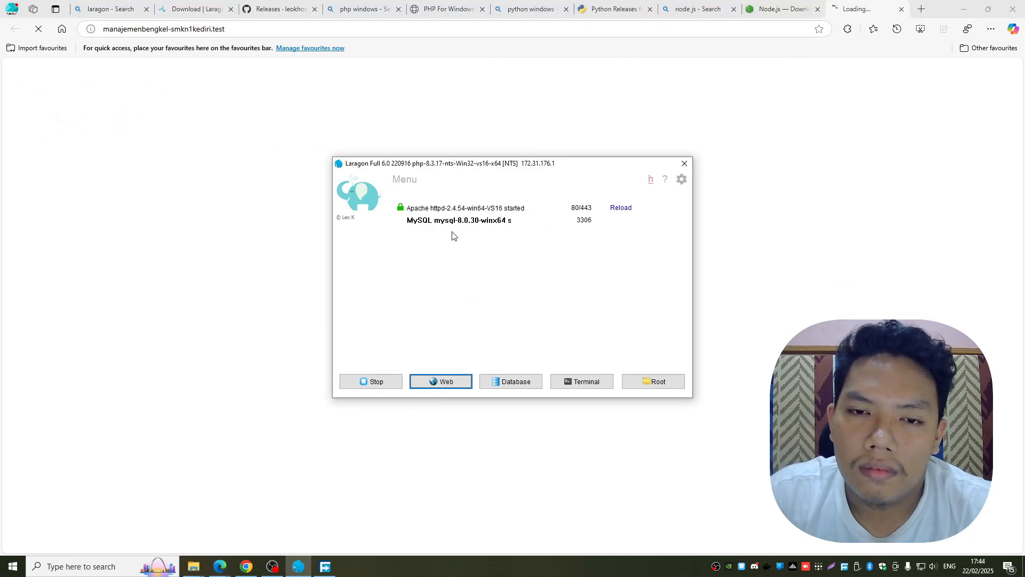
pyautogui.click(404, 180)
pyautogui.moveTo(425, 205)
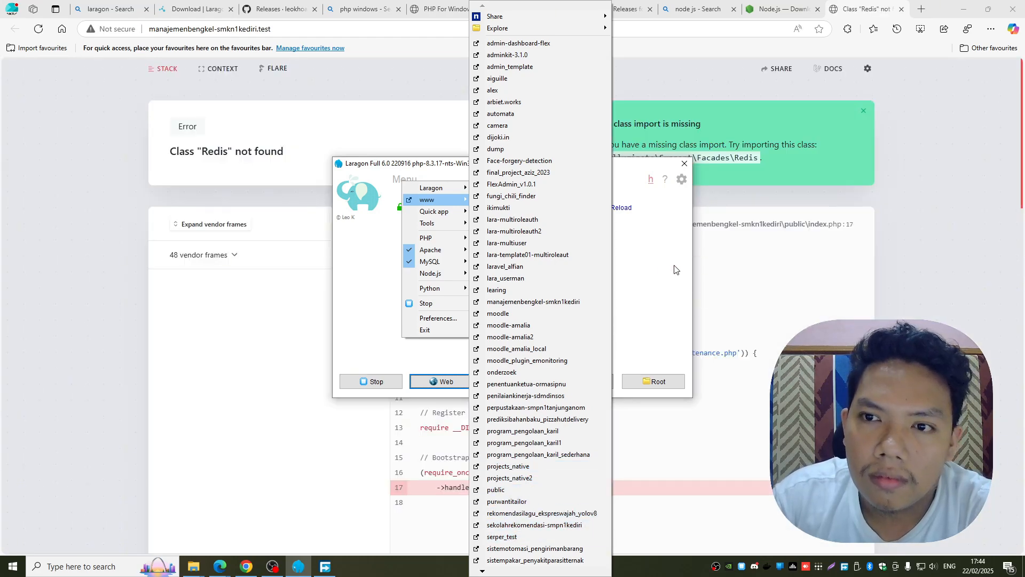
pyautogui.click(651, 280)
pyautogui.click(901, 10)
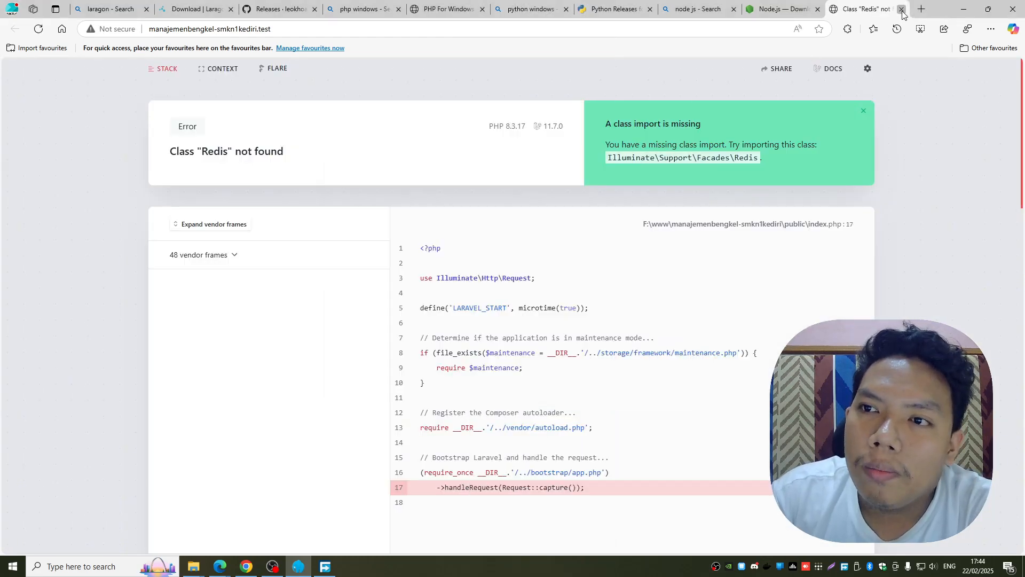
# - Return to Laragon and stop all running services
pyautogui.click(300, 570)
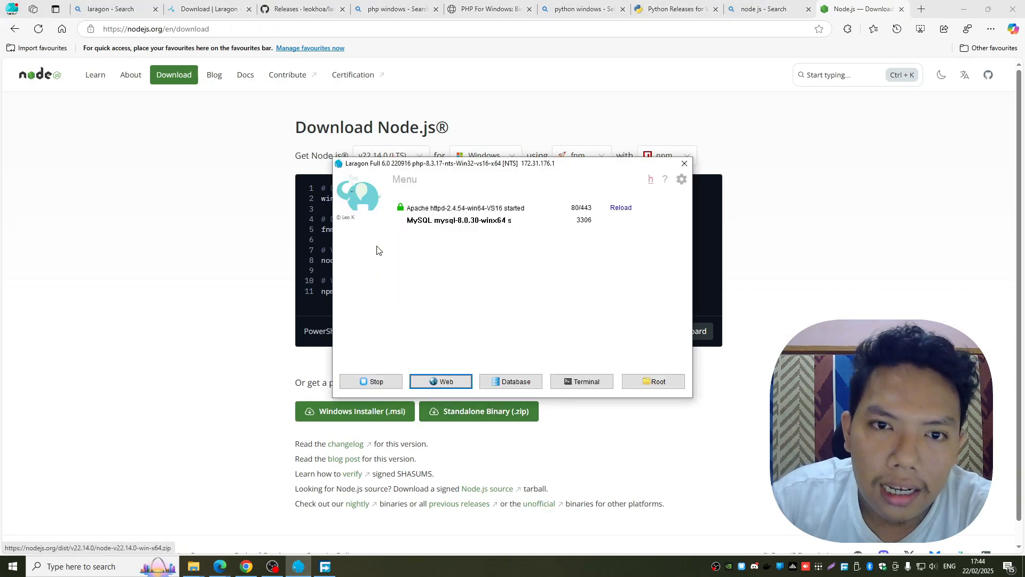
pyautogui.click(409, 185)
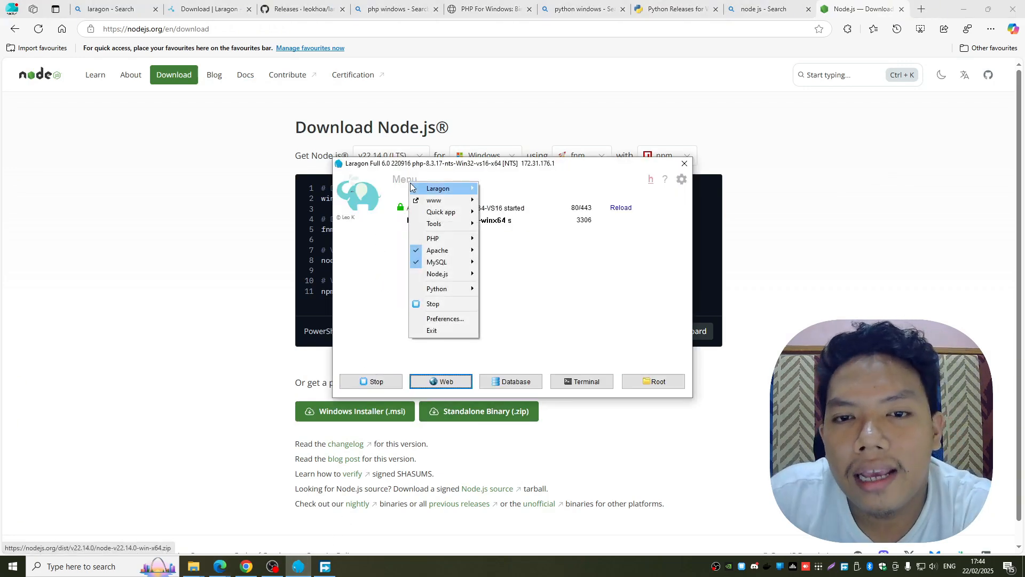
pyautogui.moveTo(429, 193)
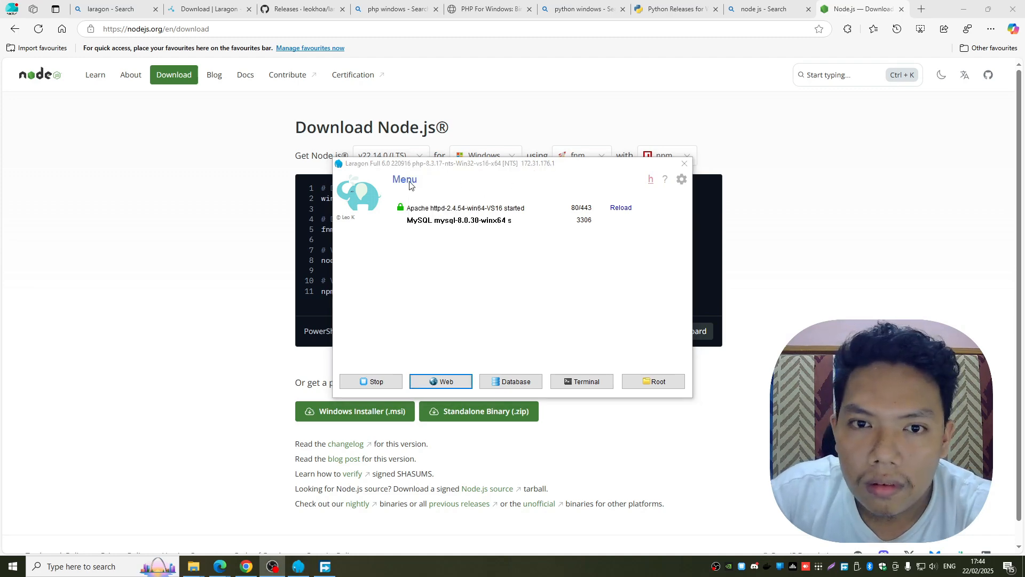
pyautogui.click(407, 180)
pyautogui.click(376, 380)
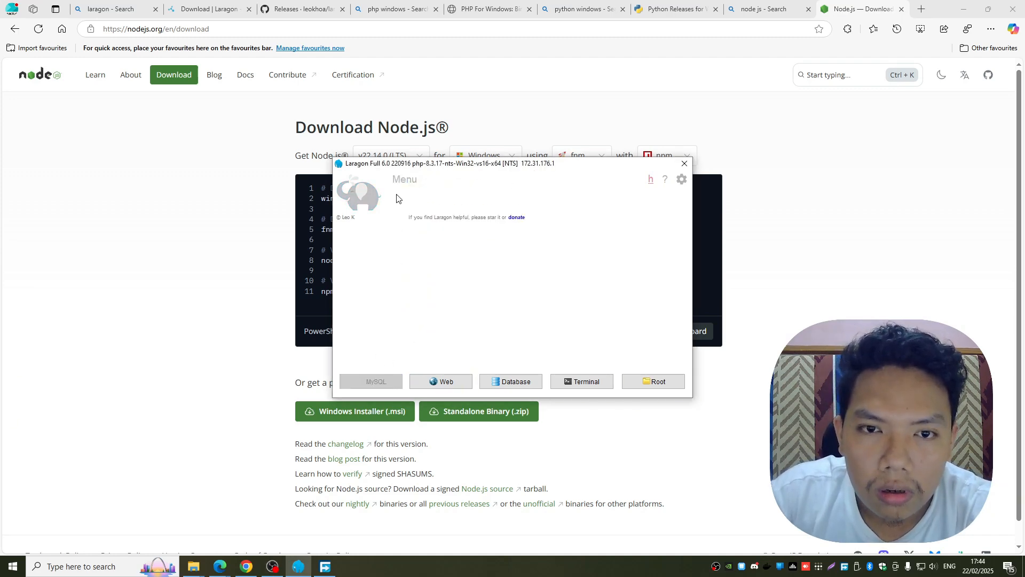
# - Enable the sqlite3 extension for PHP 8.3.17 in Laragon
pyautogui.click(402, 182)
pyautogui.moveTo(449, 238)
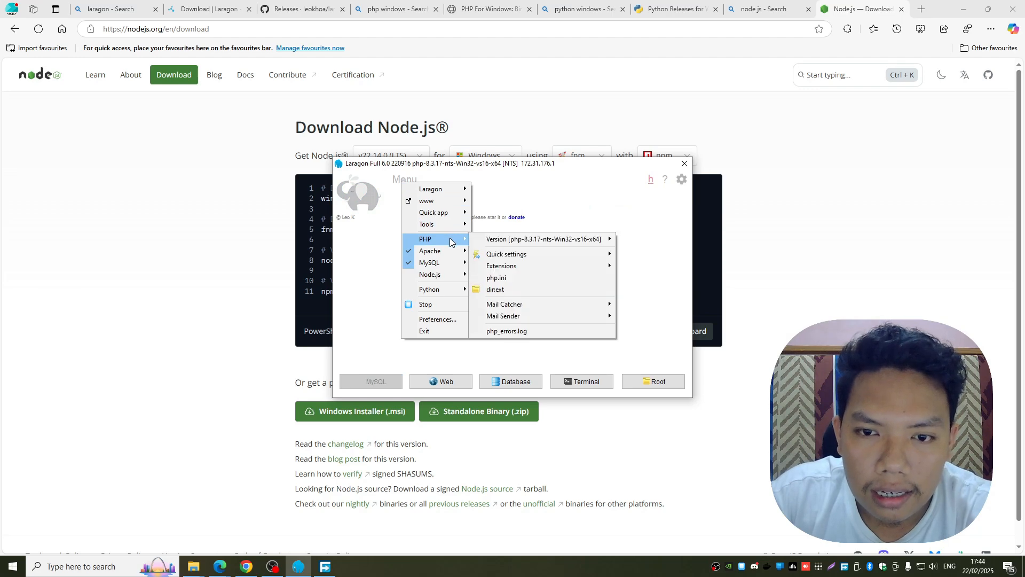
pyautogui.moveTo(501, 266)
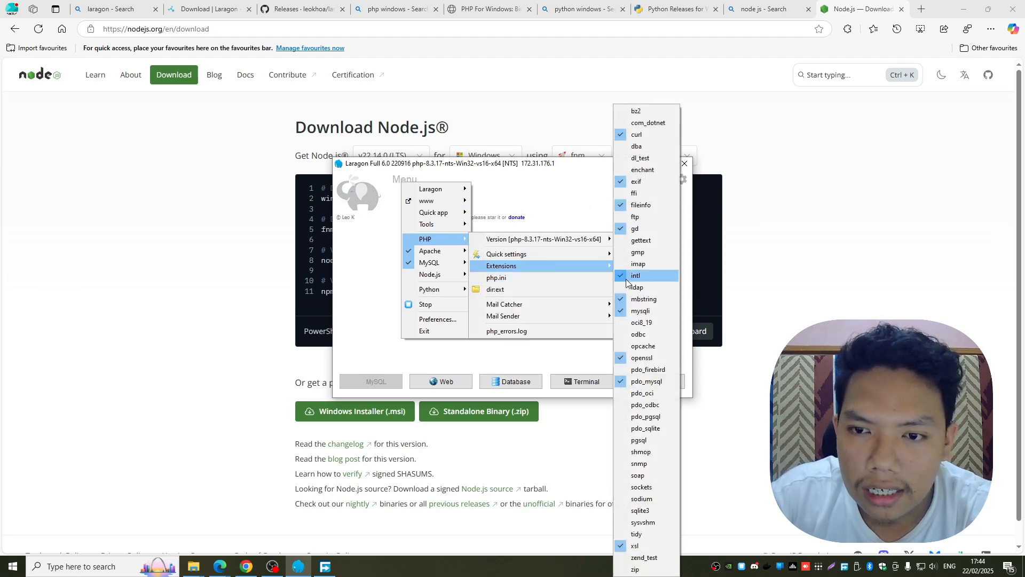
pyautogui.click(649, 511)
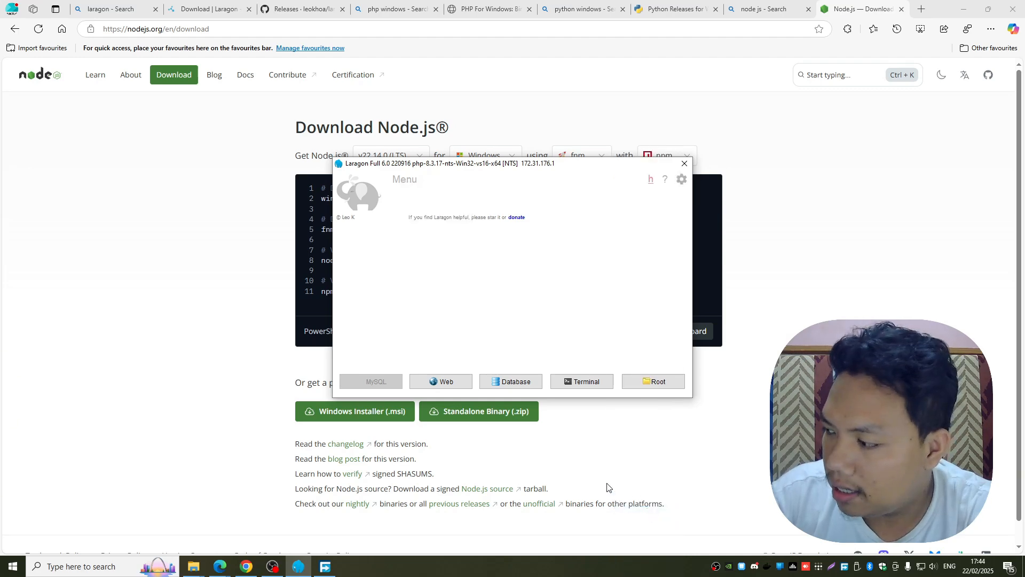
# - Enable the pdo_sqlite extension for PHP 8.3.17 in Laragon
pyautogui.click(401, 181)
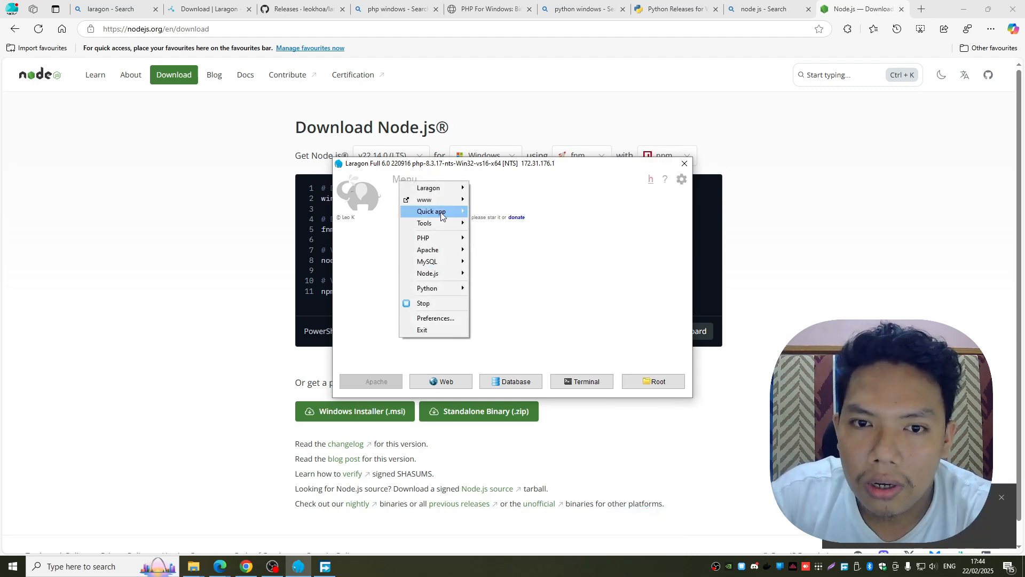
pyautogui.moveTo(440, 203)
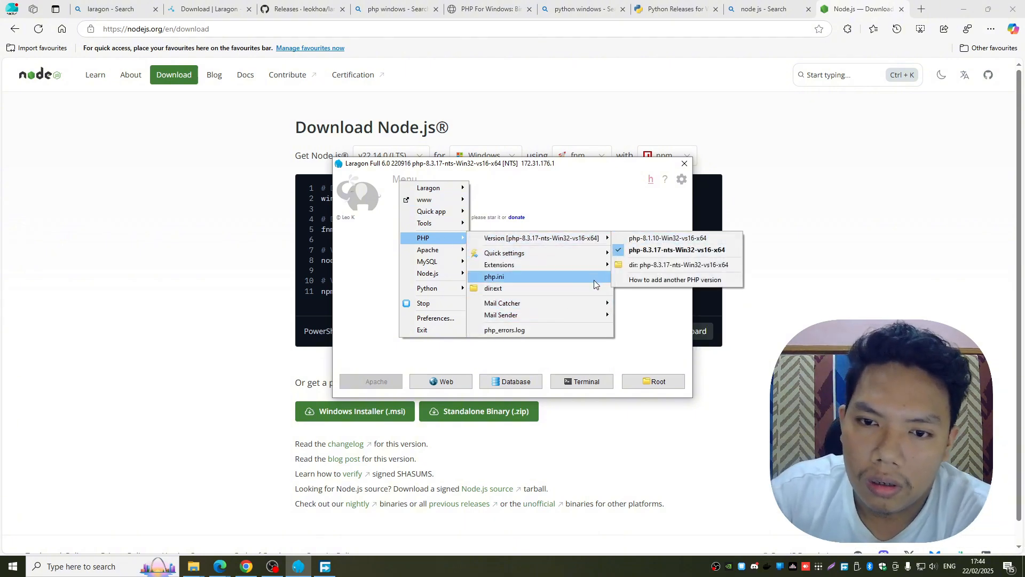
pyautogui.moveTo(594, 264)
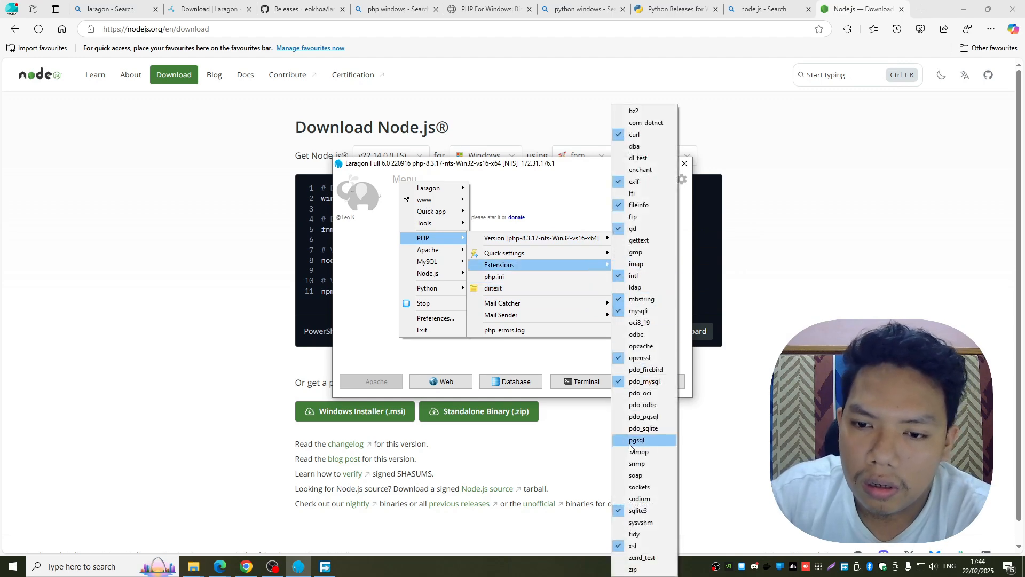
pyautogui.click(649, 431)
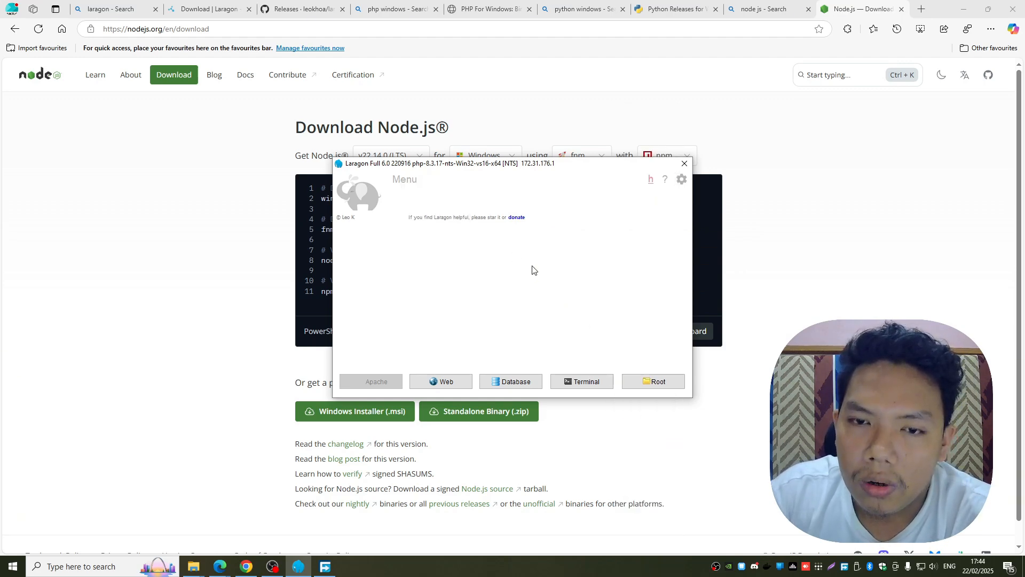
# - Review the list of enabled PHP extensions and start all Laragon services again
pyautogui.click(405, 180)
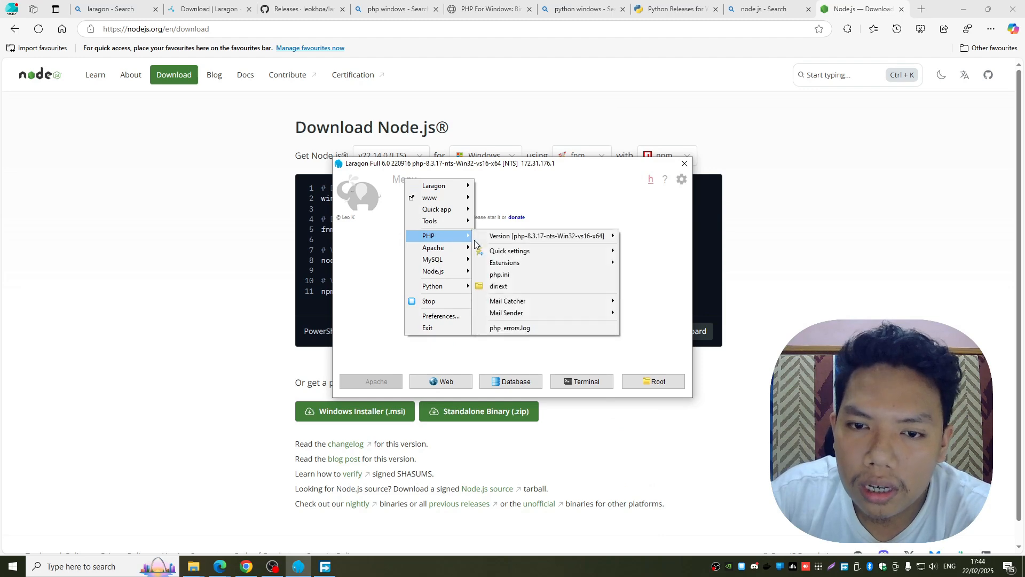
pyautogui.moveTo(521, 262)
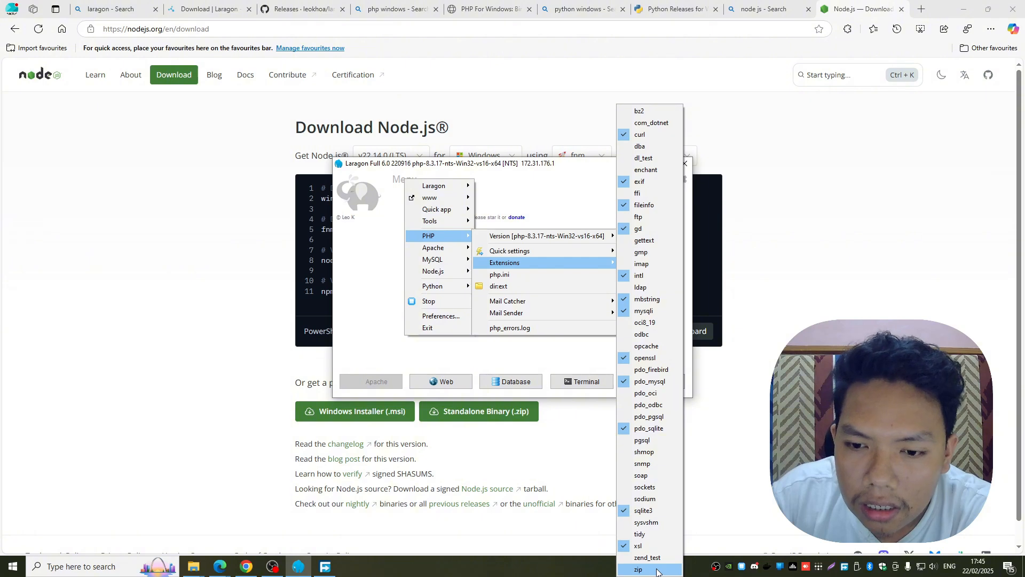
pyautogui.click(425, 359)
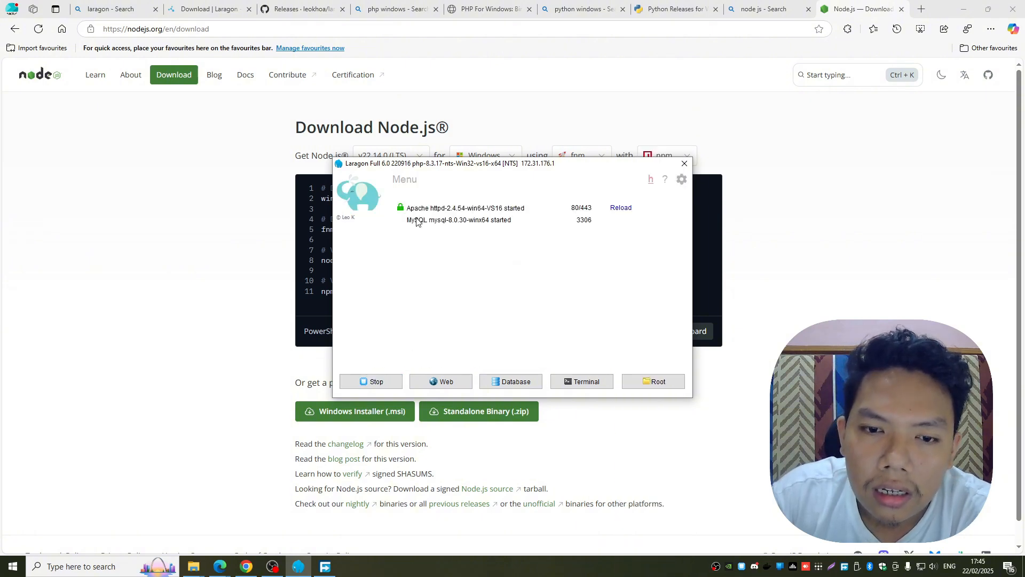
# - Launch the sekolahrekomendasi-smpn1kediri project site from Laragon, go to its login page and select the page's address
pyautogui.click(410, 178)
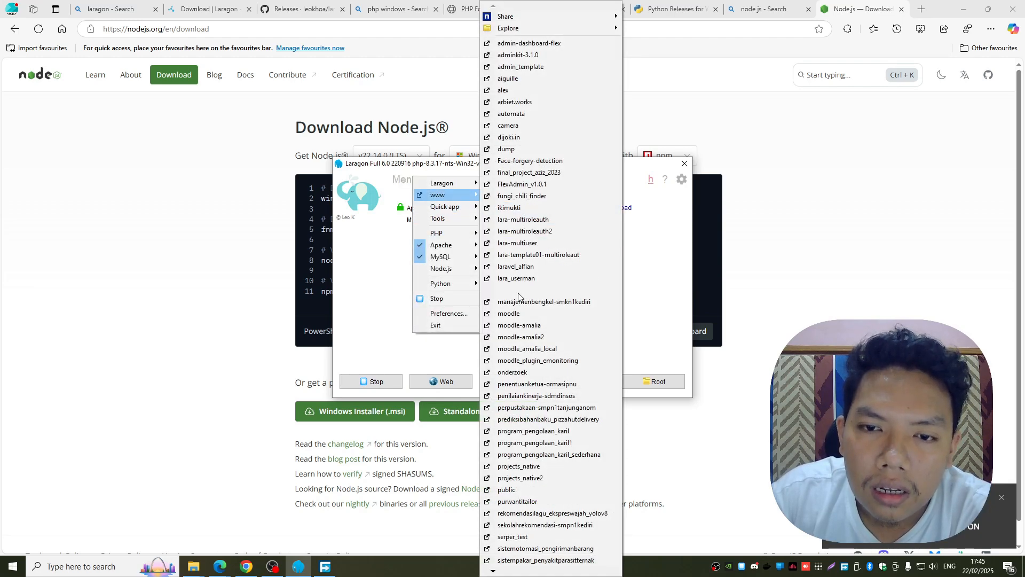
pyautogui.click(526, 524)
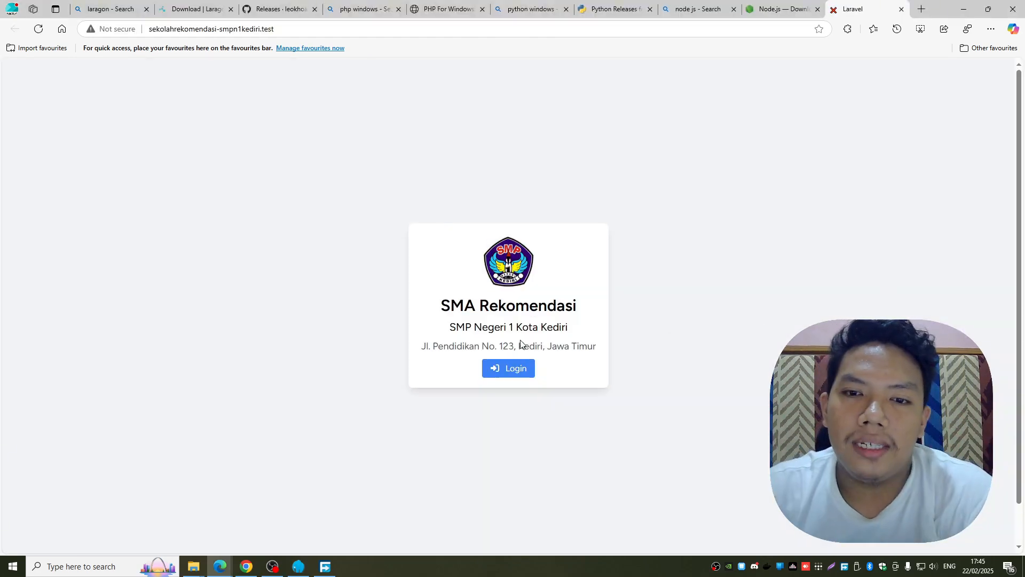
pyautogui.click(511, 373)
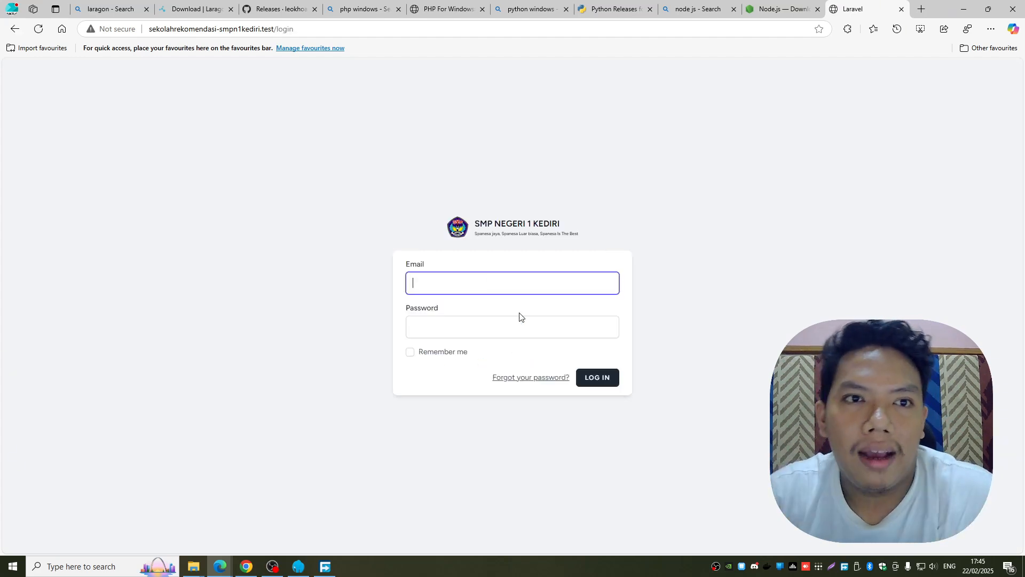
pyautogui.click(307, 29)
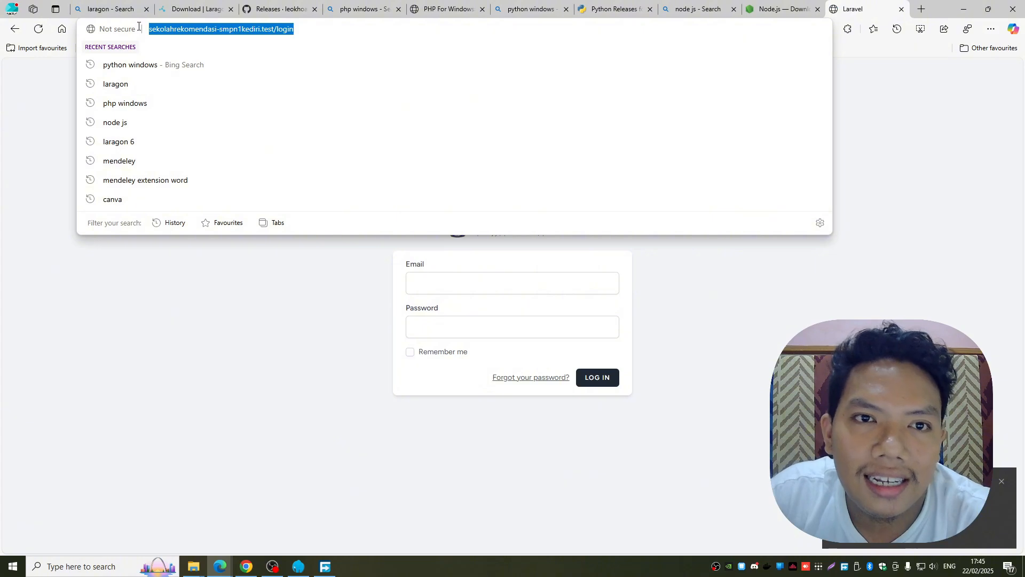